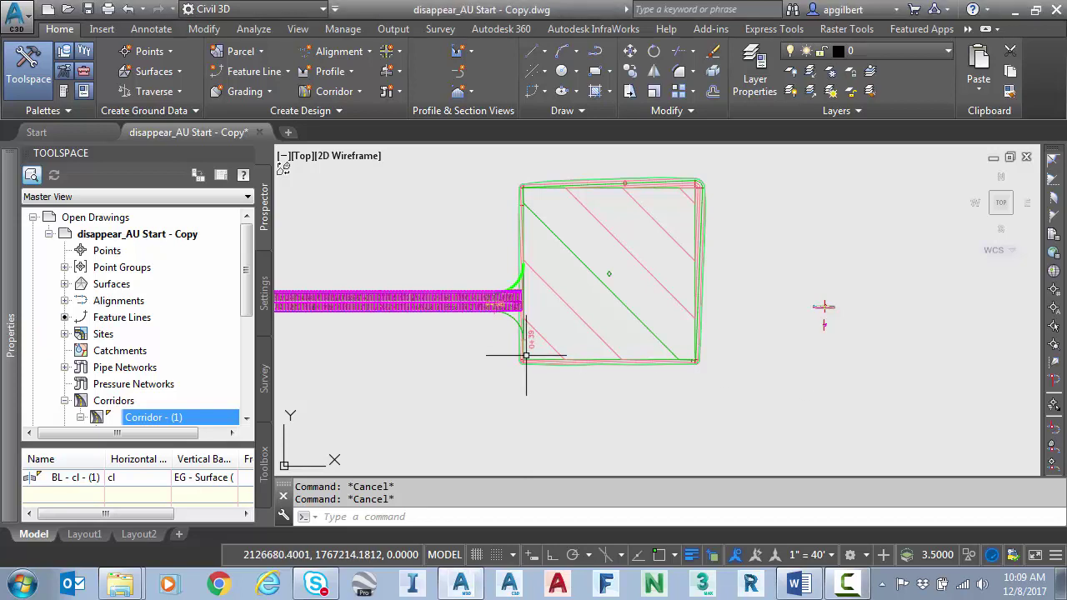
Inspect the curved curb-return alignment at the corridor end, then zoom to the corridor's cross-section.
{"action": "scroll", "coordinate": [511, 333], "scroll_direction": "up", "scroll_amount": 2}
{"action": "scroll", "coordinate": [511, 334], "scroll_direction": "up", "scroll_amount": 3}
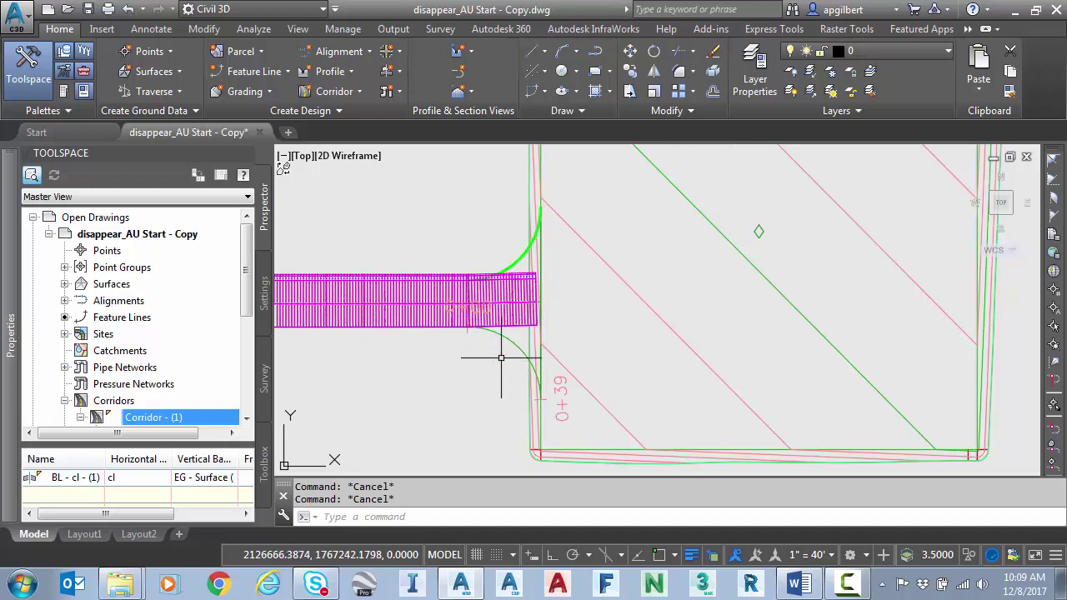
{"action": "scroll", "coordinate": [488, 353], "scroll_direction": "up", "scroll_amount": 4}
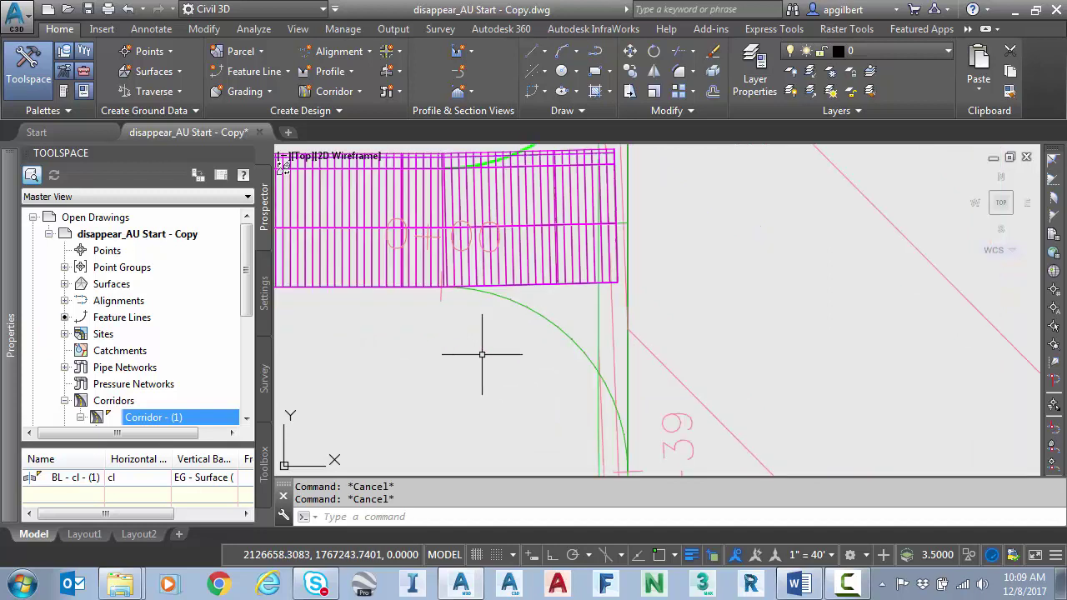
{"action": "left_click", "coordinate": [538, 315]}
{"action": "middle_click_drag", "start_coordinate": [515, 357], "coordinate": [431, 295]}
{"action": "key", "text": "Escape"}
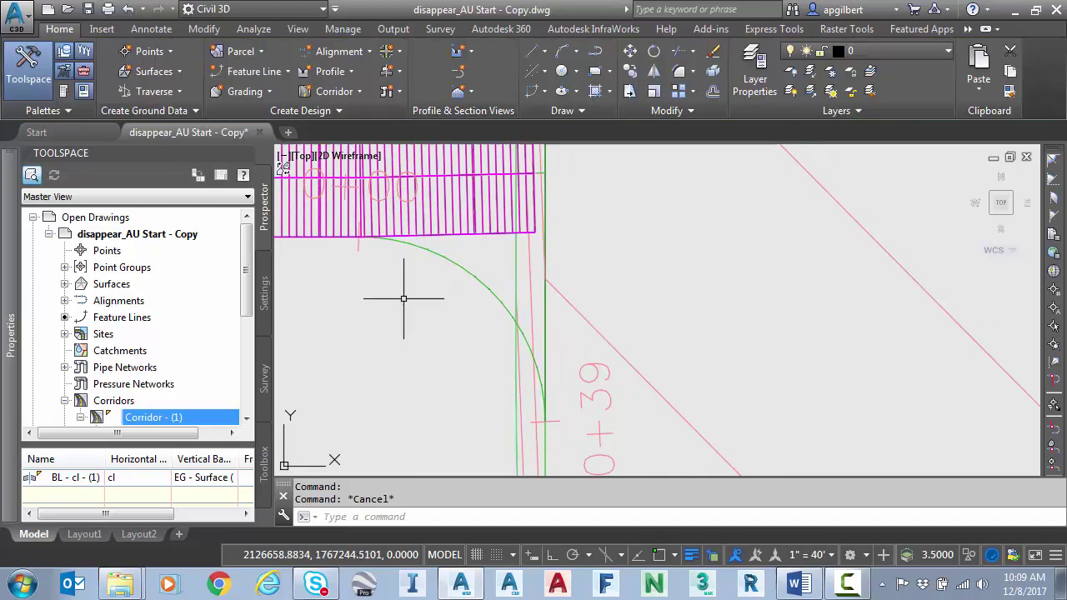
{"action": "scroll", "coordinate": [403, 299], "scroll_direction": "down", "scroll_amount": 2}
{"action": "scroll", "coordinate": [401, 335], "scroll_direction": "down", "scroll_amount": 3}
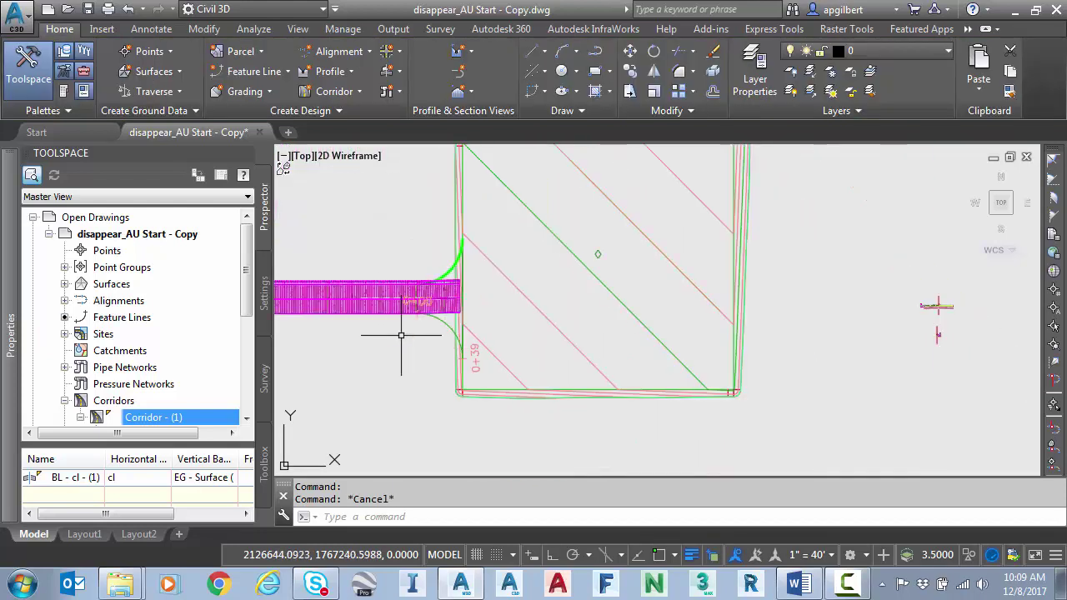
Check the road cross-section against the curb section, then centre the plan view on the corridor end near station 0+39.
{"action": "scroll", "coordinate": [973, 305], "scroll_direction": "up", "scroll_amount": 8}
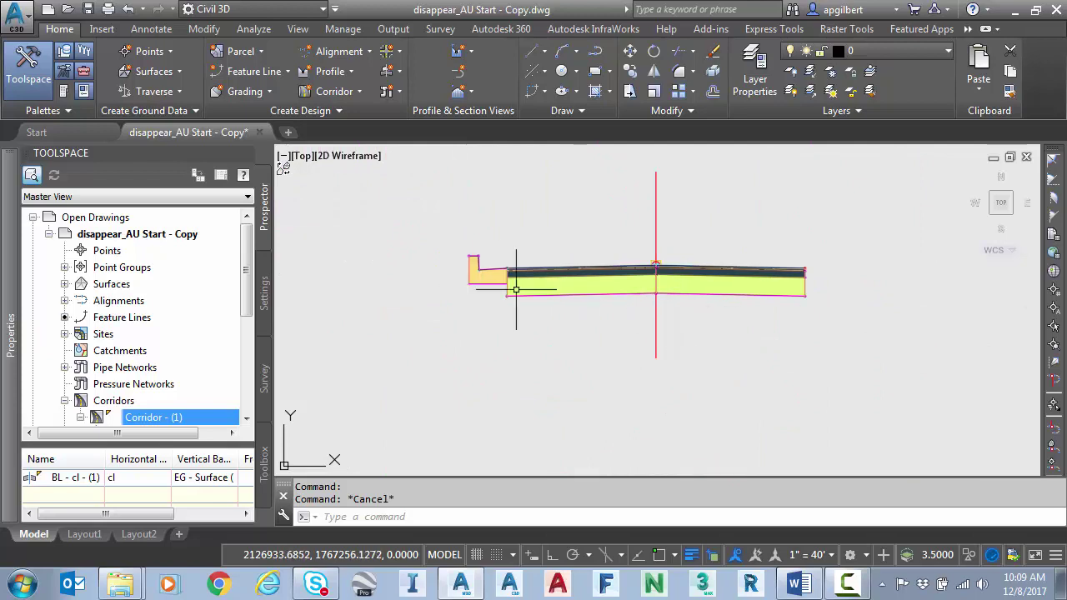
{"action": "left_click", "coordinate": [803, 282]}
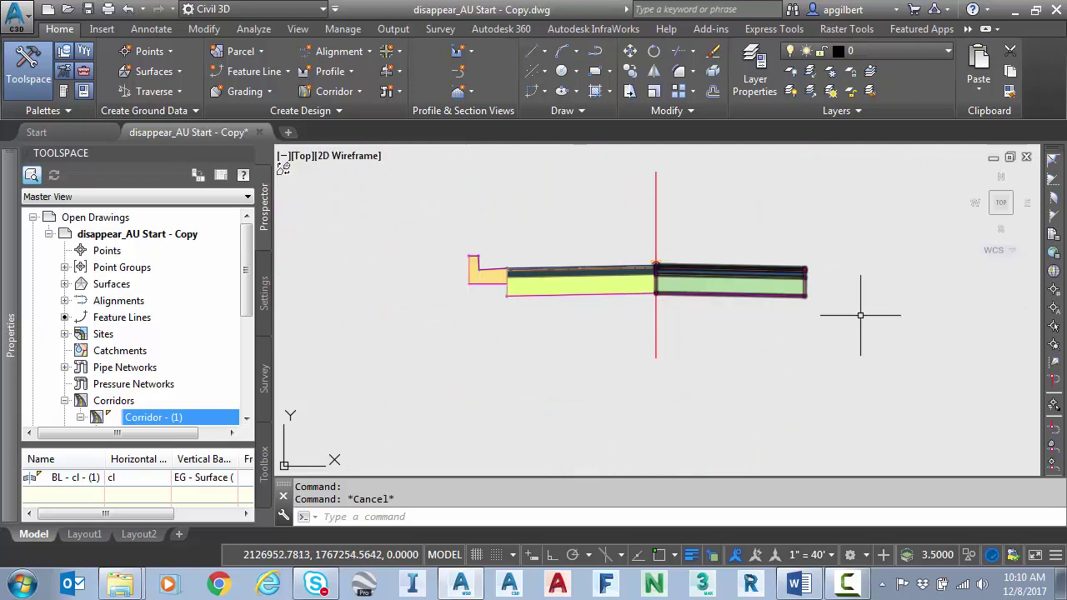
{"action": "scroll", "coordinate": [861, 312], "scroll_direction": "down", "scroll_amount": 3}
{"action": "scroll", "coordinate": [798, 452], "scroll_direction": "up", "scroll_amount": 4}
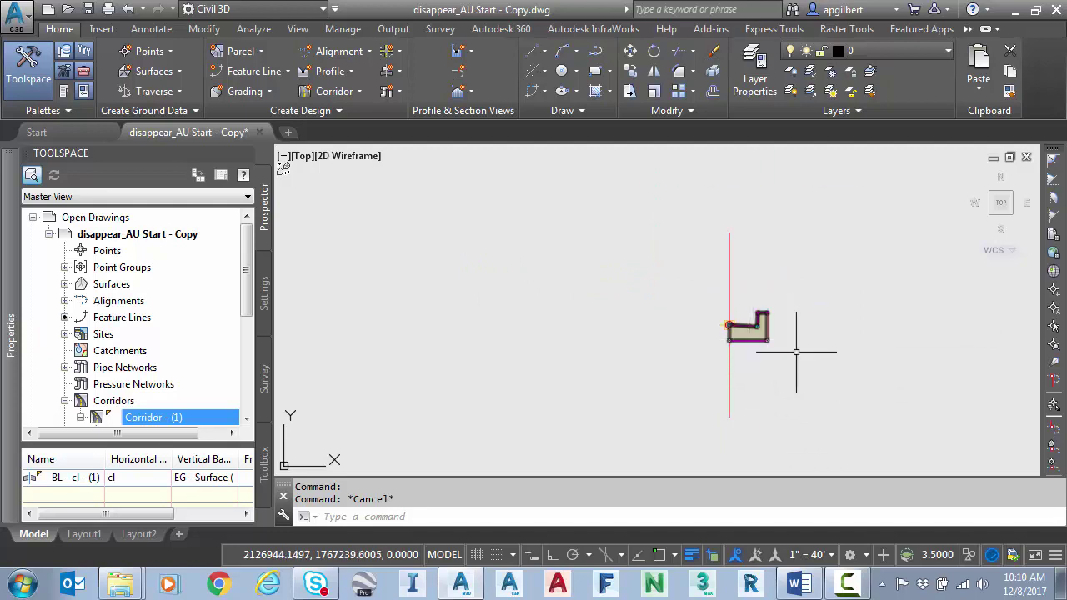
{"action": "scroll", "coordinate": [805, 356], "scroll_direction": "down", "scroll_amount": 3}
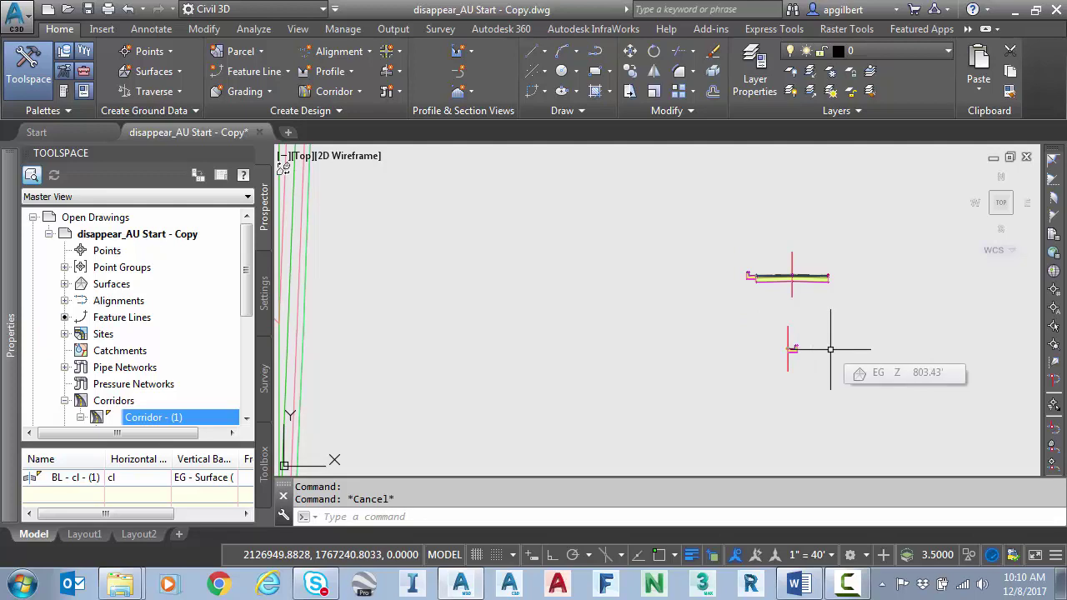
{"action": "scroll", "coordinate": [553, 303], "scroll_direction": "down", "scroll_amount": 5}
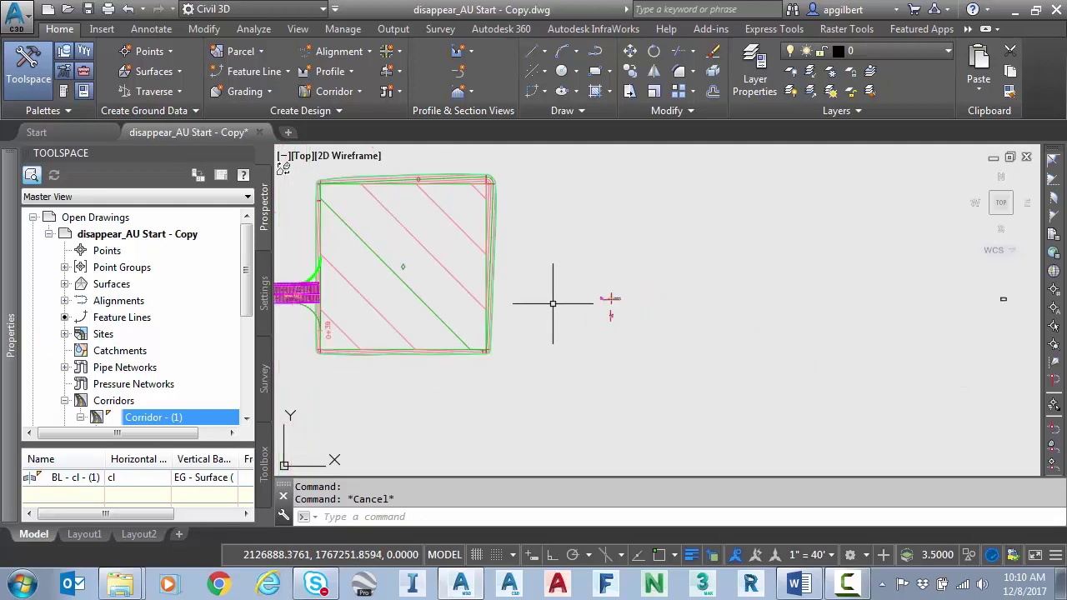
{"action": "middle_click_drag", "start_coordinate": [553, 303], "coordinate": [684, 326]}
{"action": "scroll", "coordinate": [827, 326], "scroll_direction": "up", "scroll_amount": 4}
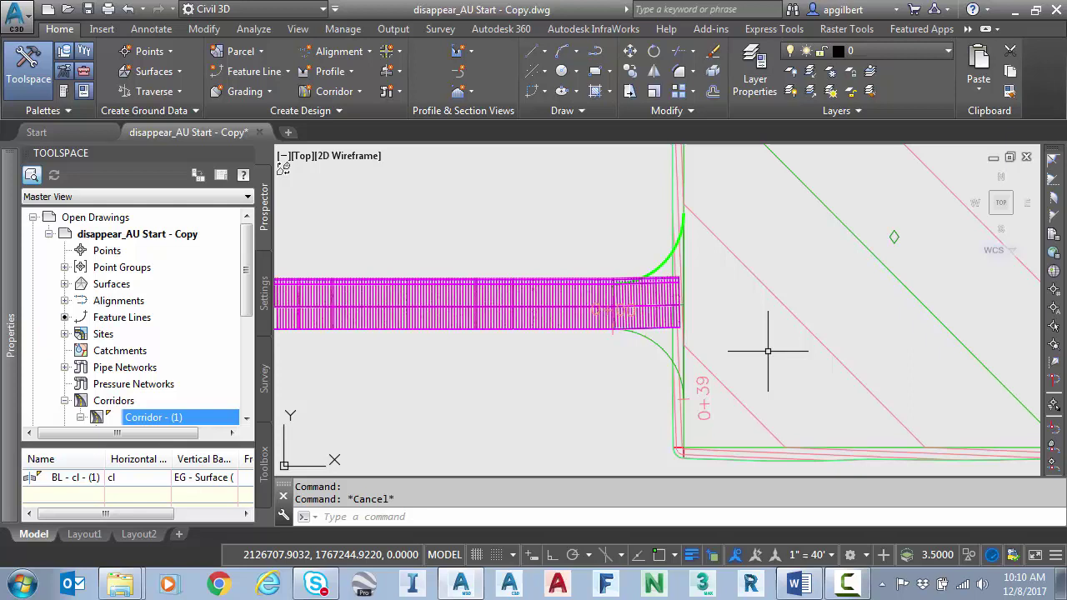
{"action": "scroll", "coordinate": [741, 350], "scroll_direction": "up", "scroll_amount": 2}
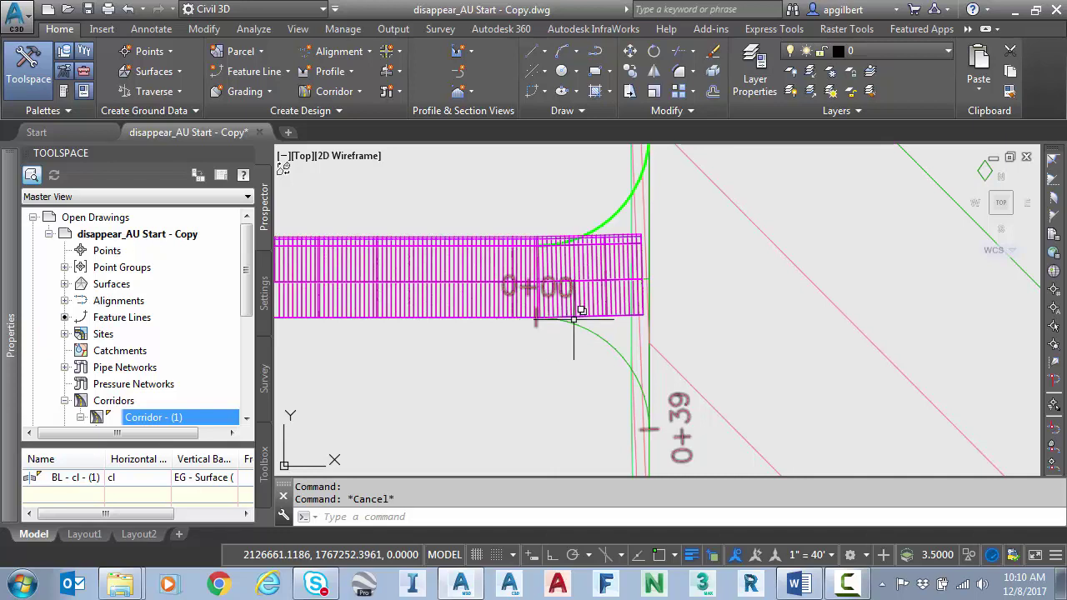
{"action": "middle_click_drag", "start_coordinate": [515, 375], "coordinate": [429, 353]}
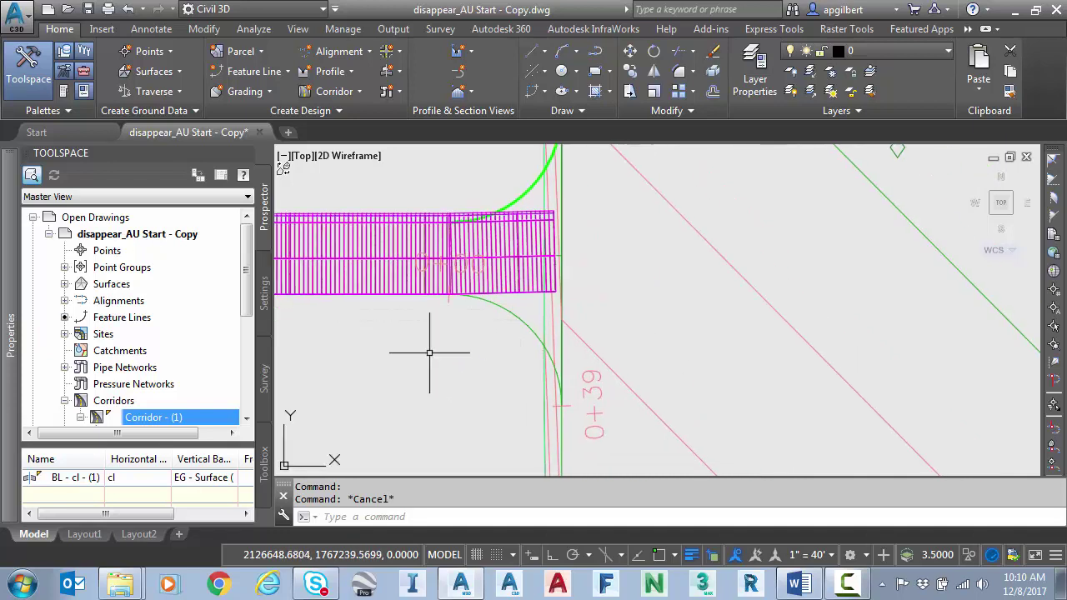
Set the corridor's right-side Width Target to the RCURB alignment and rebuild the corridor.
{"action": "left_click", "coordinate": [388, 238]}
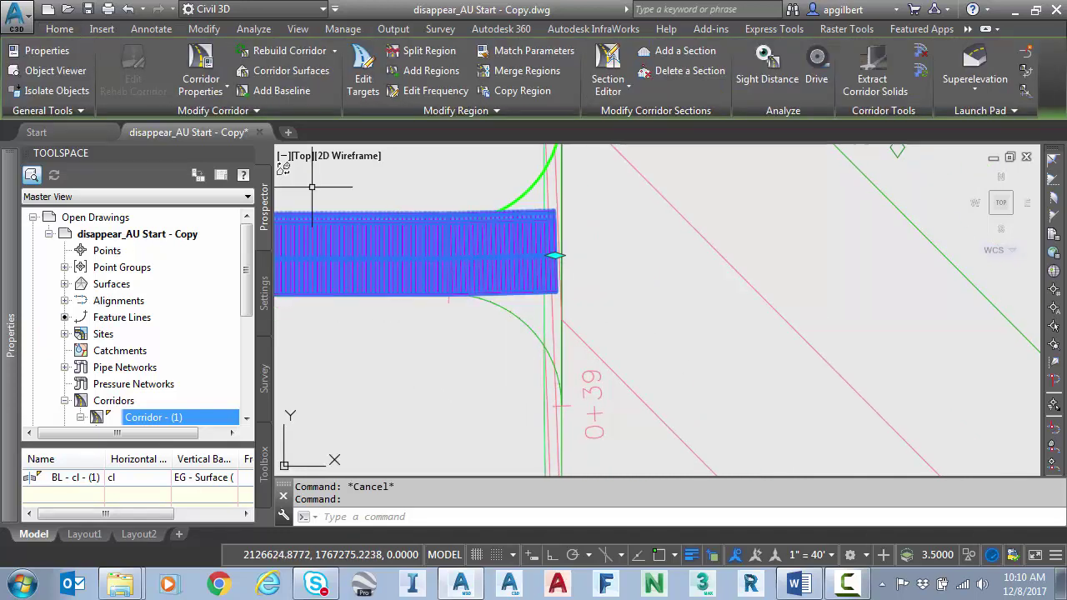
{"action": "left_click", "coordinate": [200, 83]}
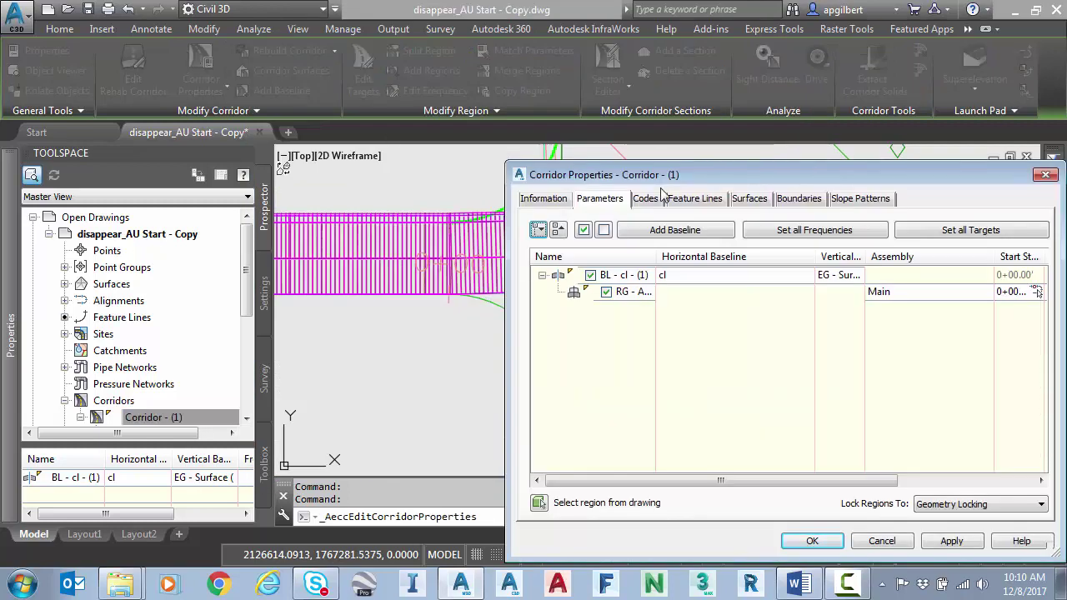
{"action": "left_click_drag", "start_coordinate": [682, 175], "coordinate": [449, 108]}
{"action": "left_click", "coordinate": [735, 165]}
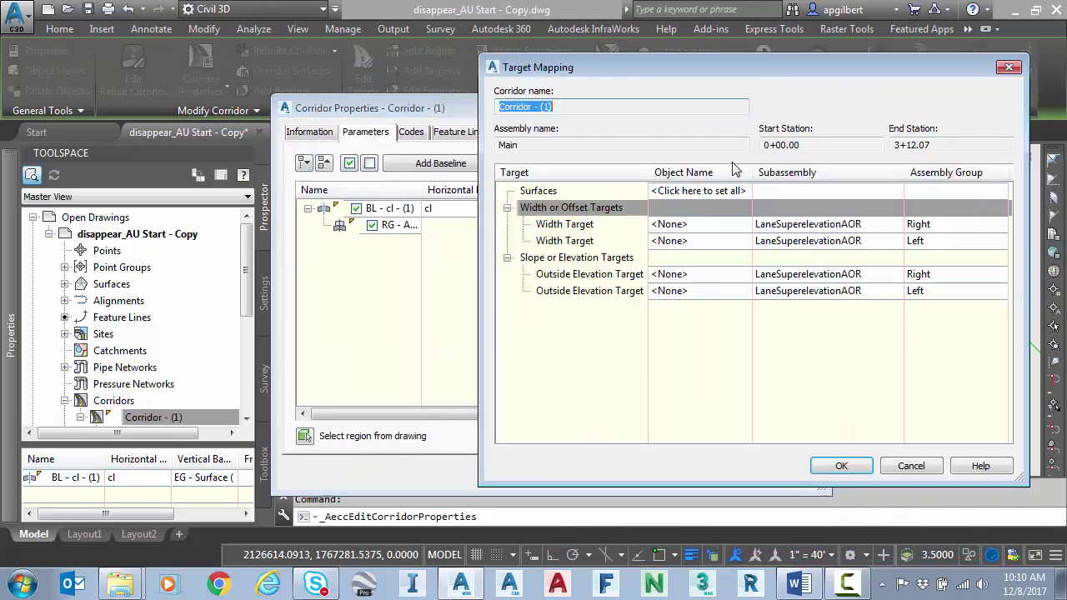
{"action": "left_click", "coordinate": [700, 225]}
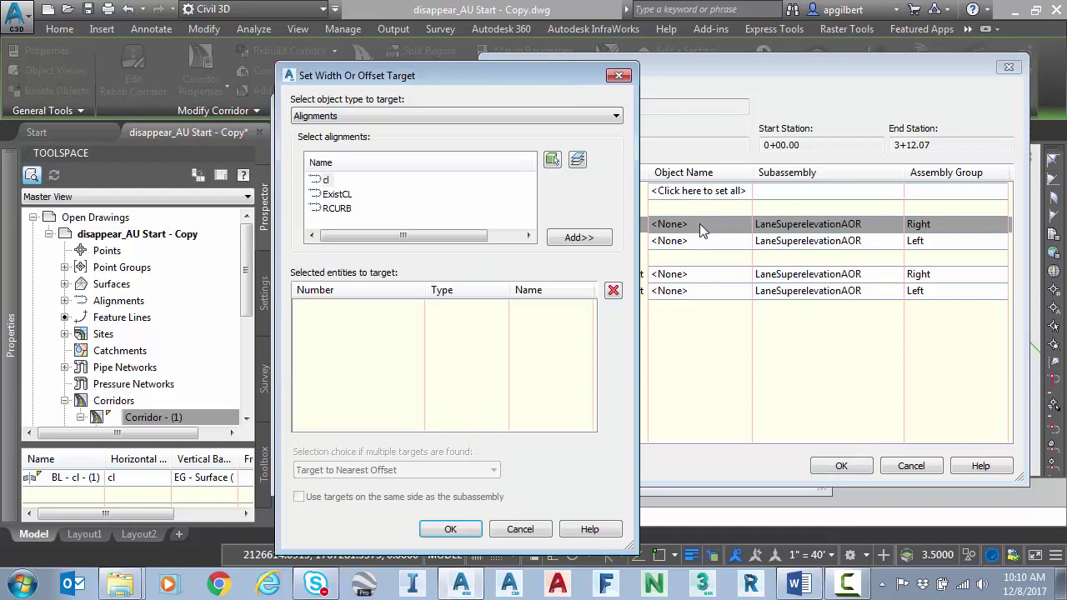
{"action": "left_click", "coordinate": [337, 209]}
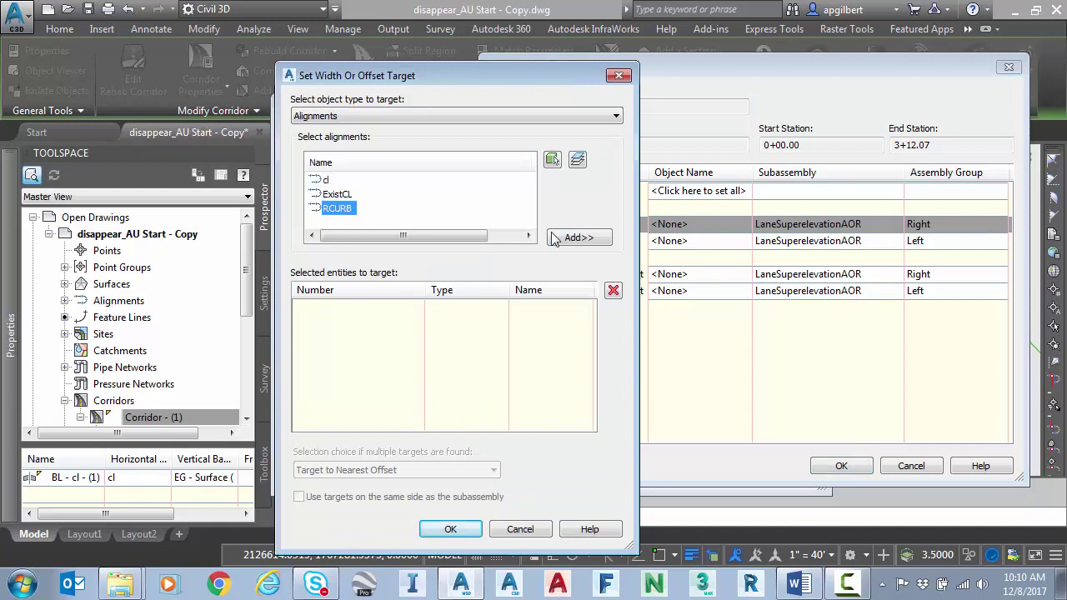
{"action": "left_click", "coordinate": [584, 238]}
{"action": "left_click", "coordinate": [473, 530]}
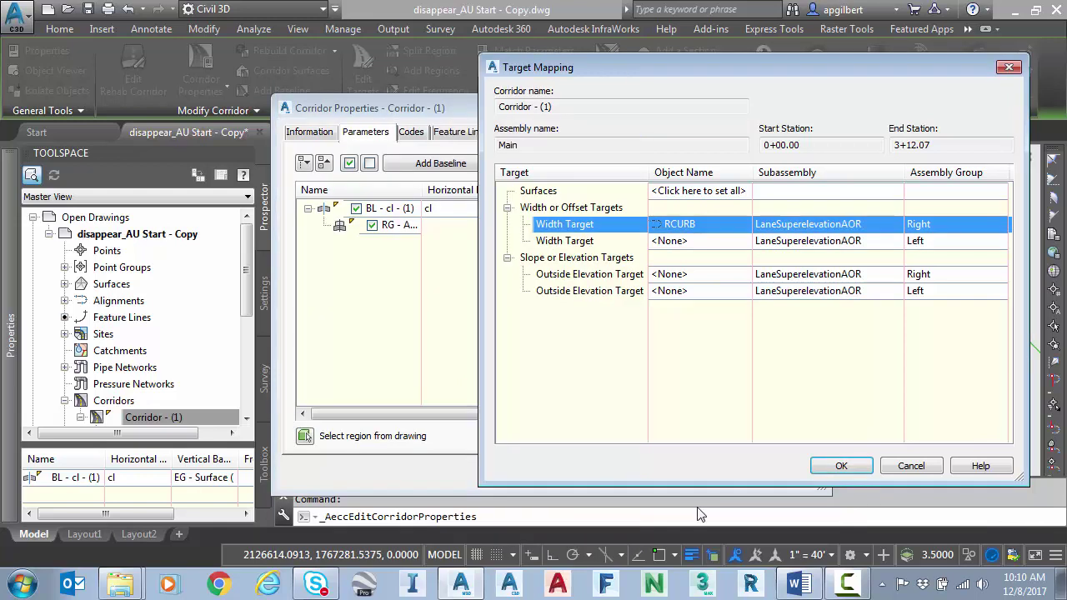
{"action": "left_click", "coordinate": [843, 469]}
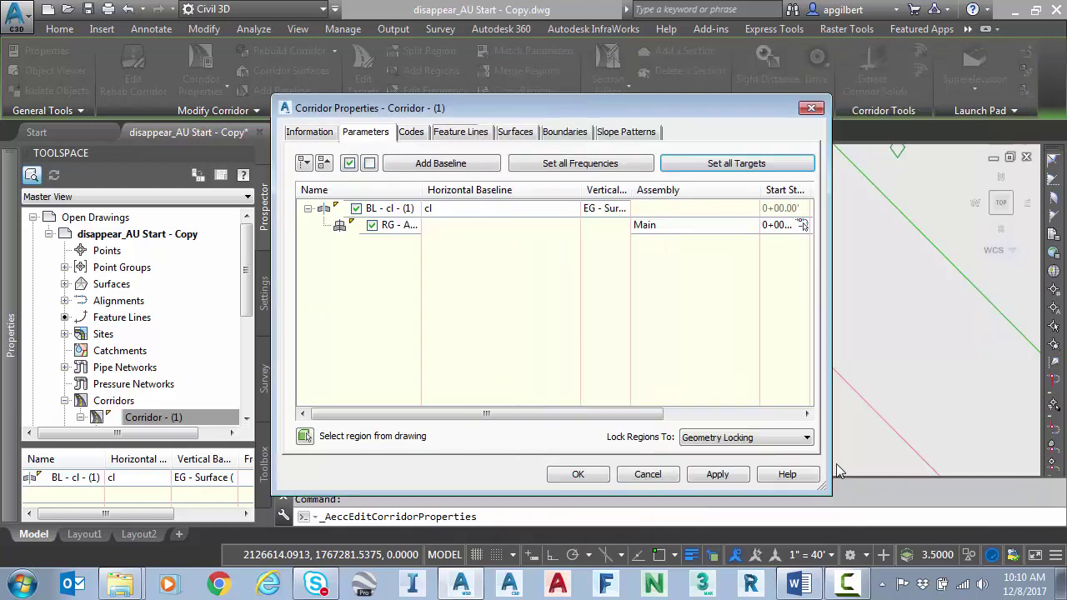
{"action": "left_click", "coordinate": [578, 474]}
{"action": "left_click", "coordinate": [445, 265]}
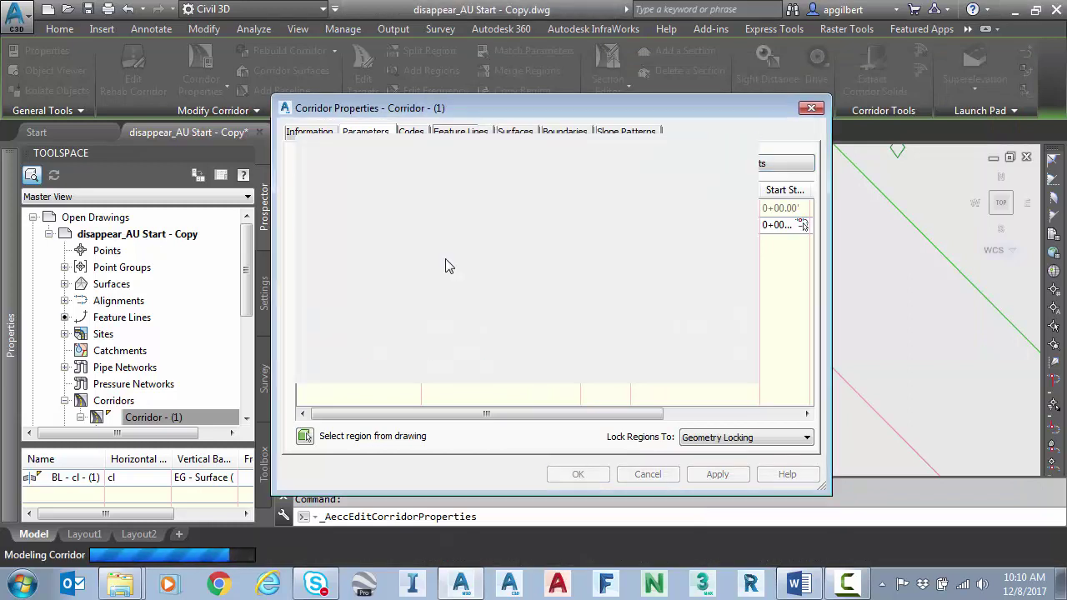
{"action": "key", "text": "Escape"}
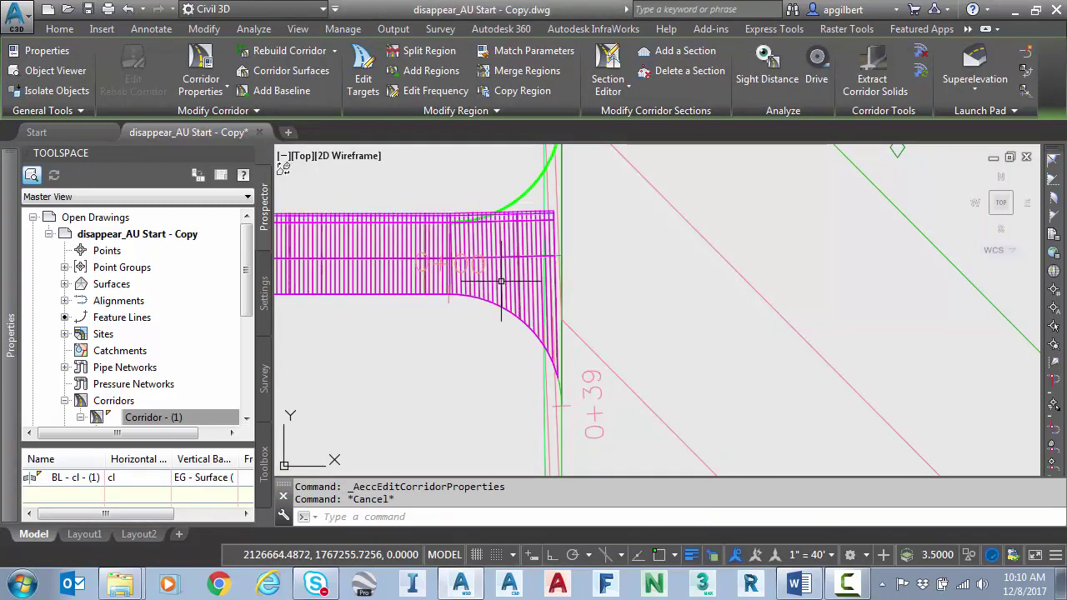
Start Feature Lines from Corridor on the rebuilt corridor and pick the five ETW edge lines.
{"action": "scroll", "coordinate": [505, 341], "scroll_direction": "up", "scroll_amount": 2}
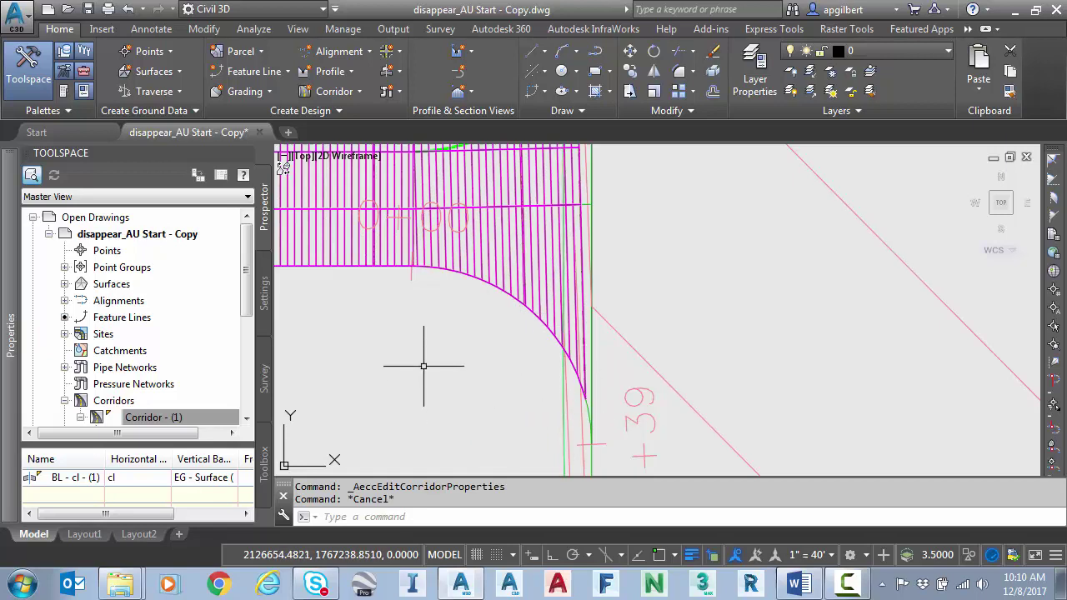
{"action": "scroll", "coordinate": [424, 366], "scroll_direction": "down", "scroll_amount": 2}
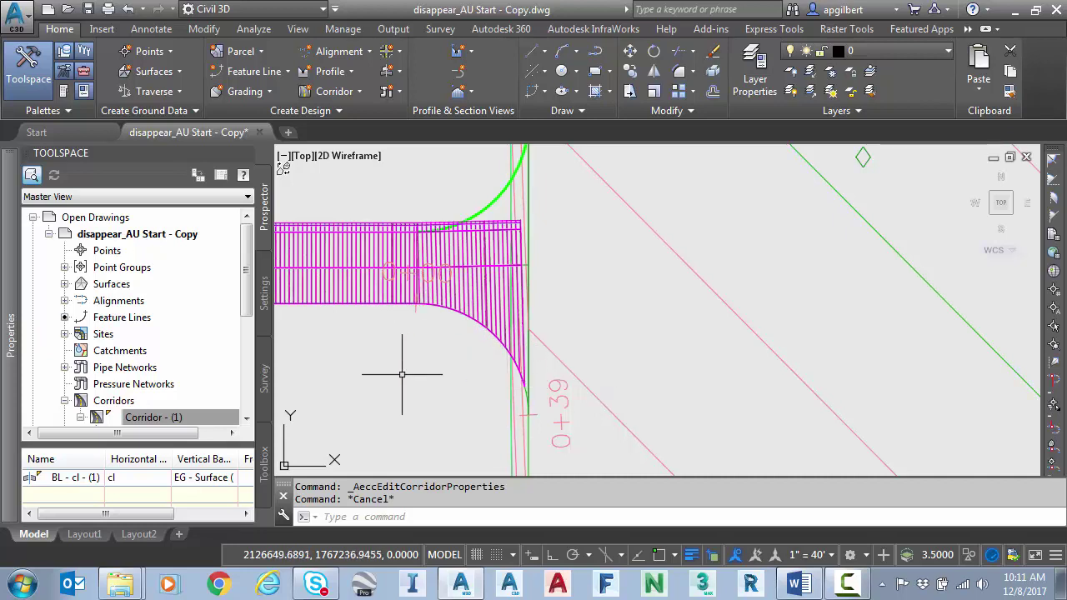
{"action": "mouse_move", "coordinate": [401, 372]}
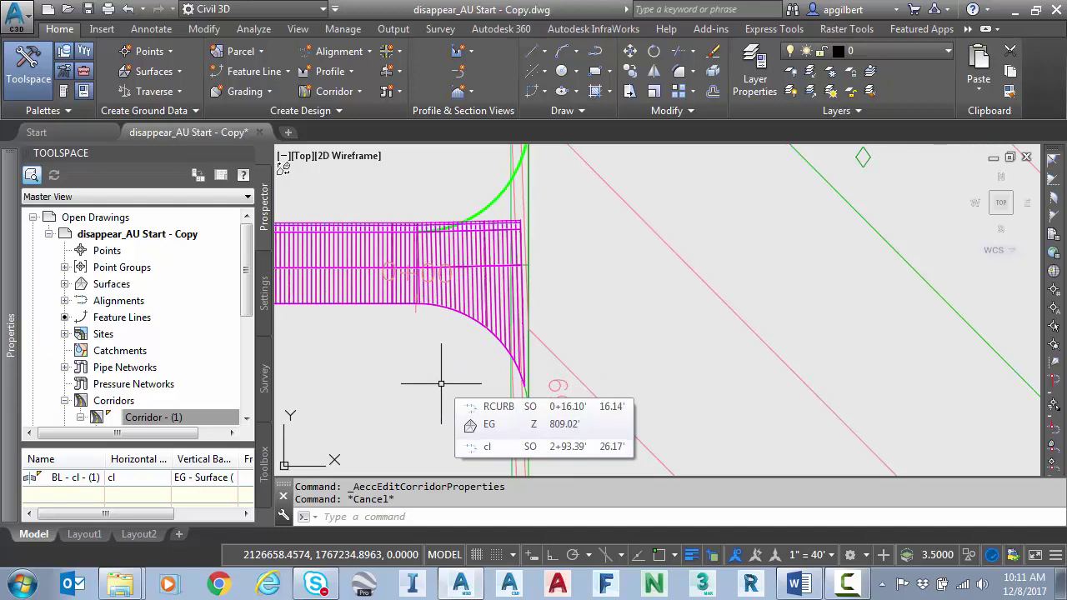
{"action": "left_click", "coordinate": [445, 338]}
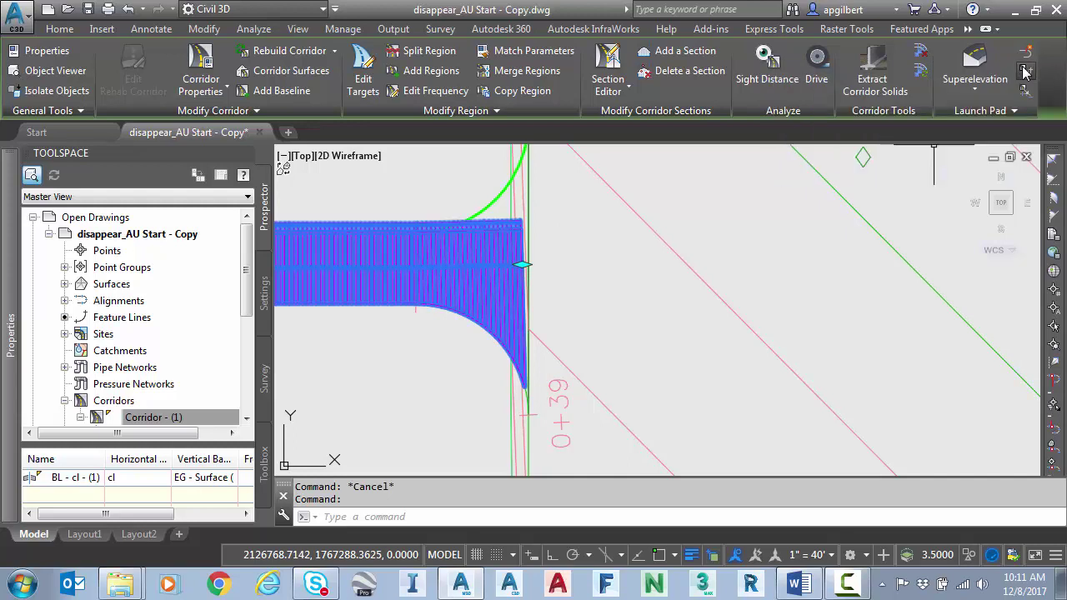
{"action": "left_click", "coordinate": [1026, 72]}
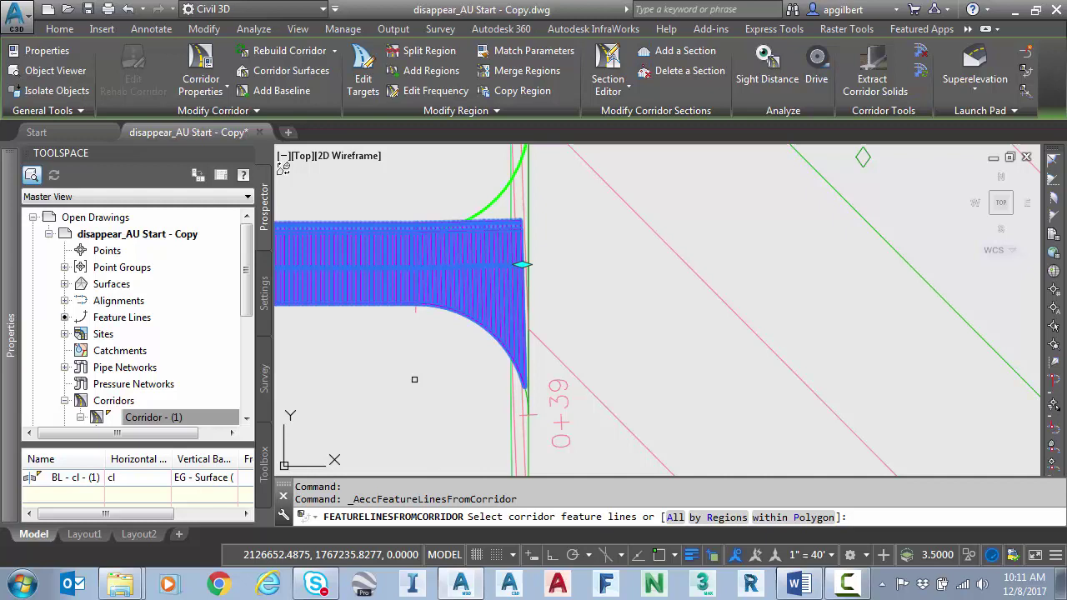
{"action": "scroll", "coordinate": [392, 301], "scroll_direction": "up", "scroll_amount": 5}
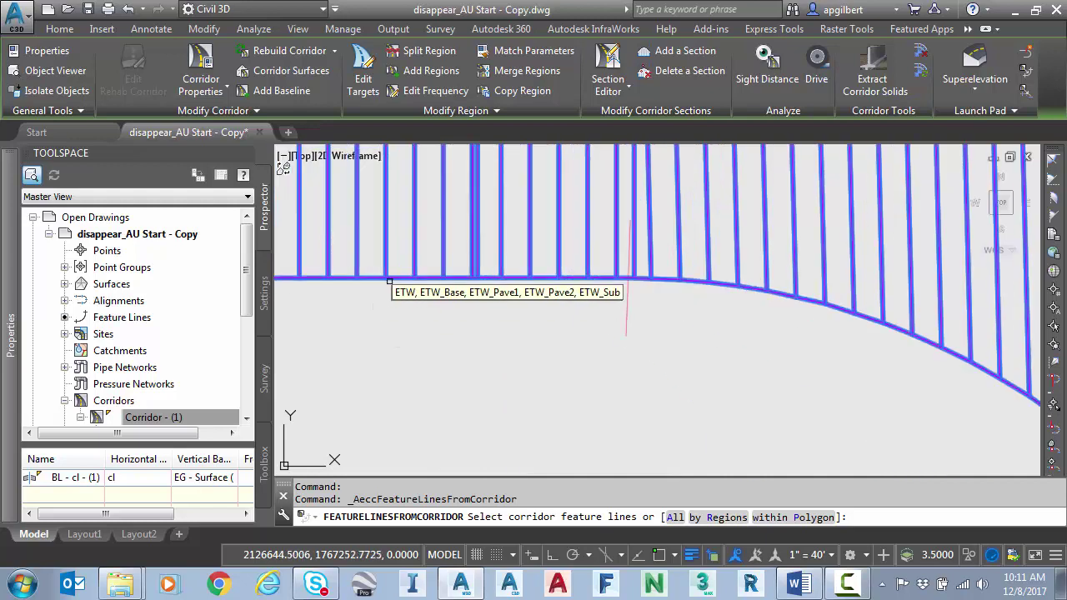
{"action": "left_click", "coordinate": [404, 277]}
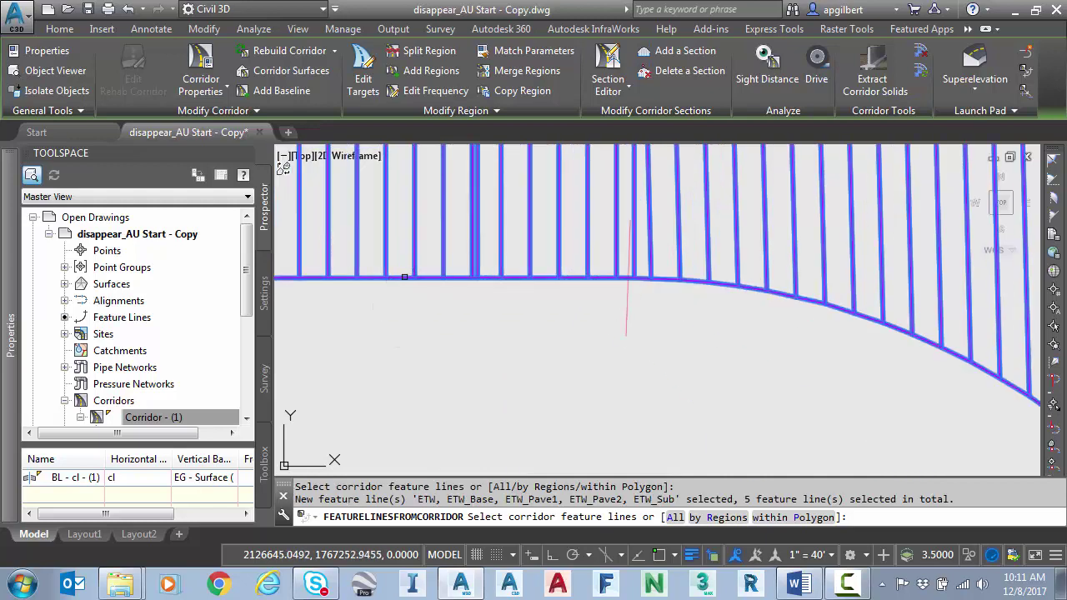
Limit the corridor feature-line extraction to the ETW line only.
{"action": "key", "text": "Return"}
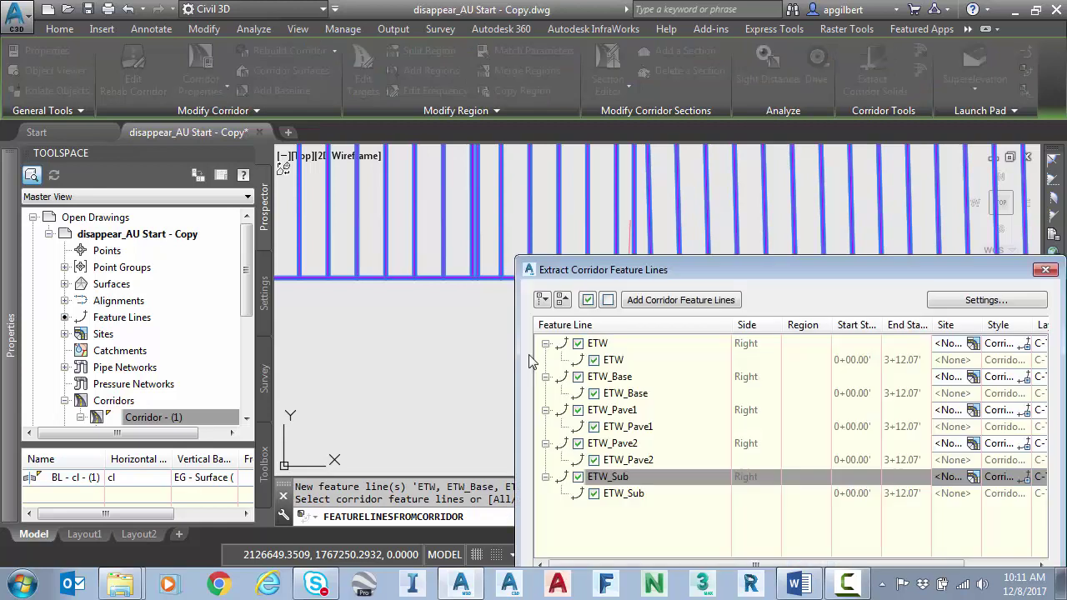
{"action": "left_click_drag", "start_coordinate": [665, 269], "coordinate": [306, 109]}
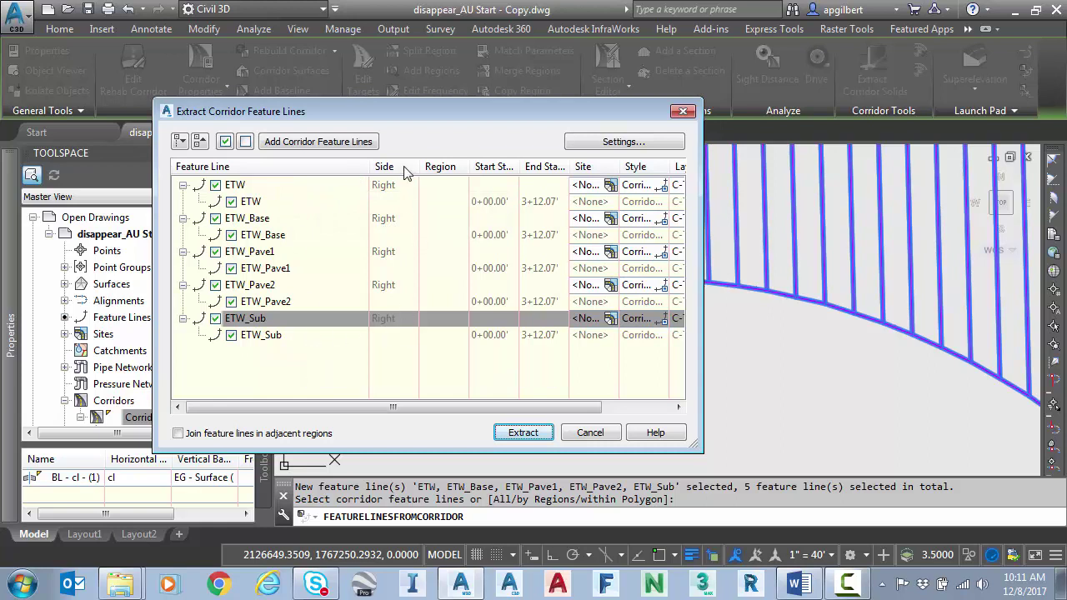
{"action": "left_click", "coordinate": [246, 141]}
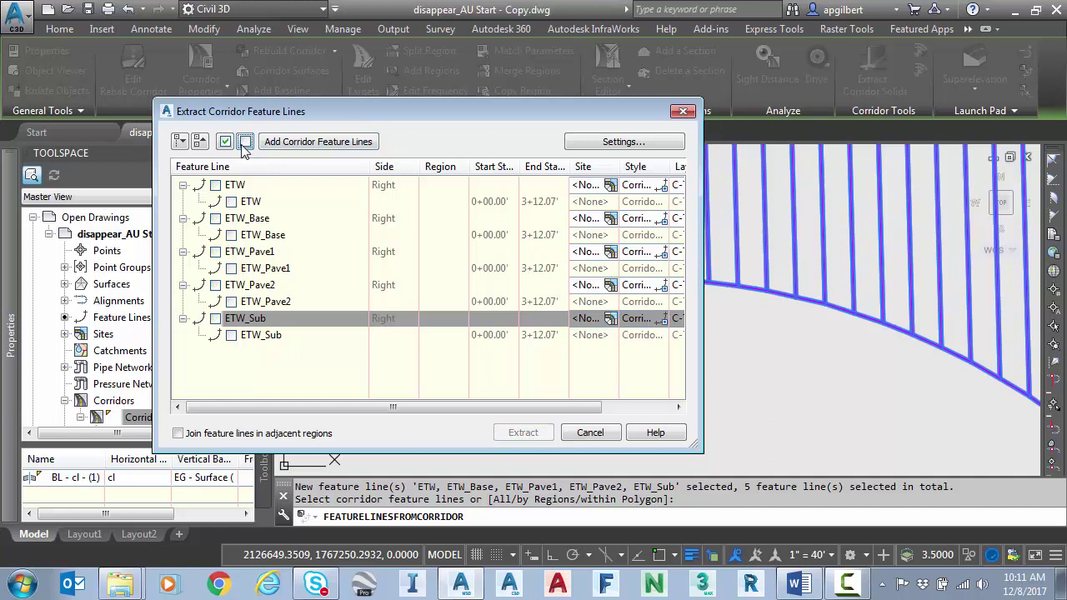
{"action": "left_click", "coordinate": [215, 185]}
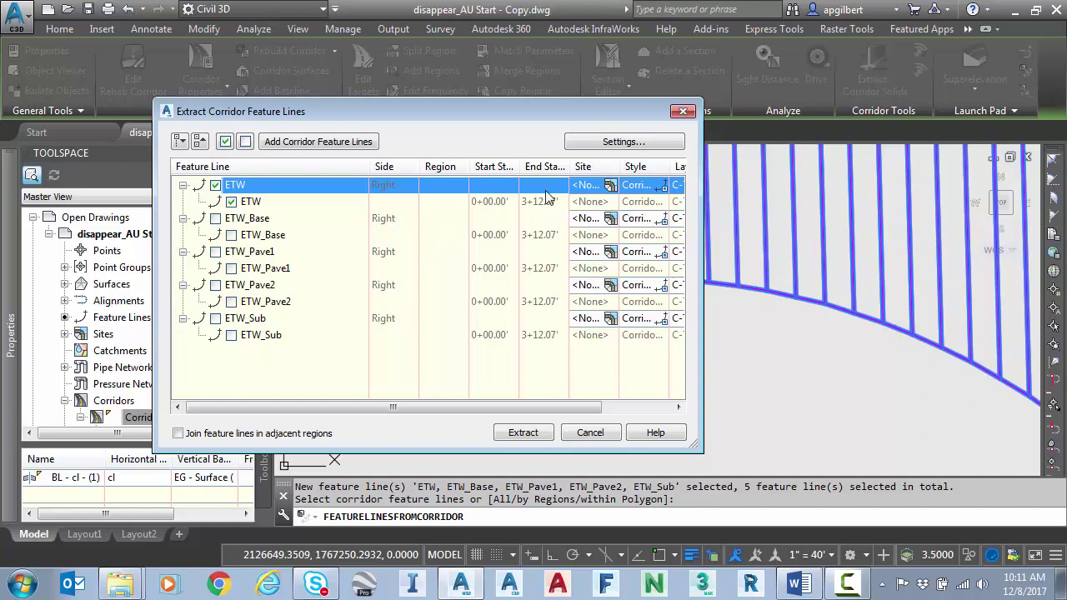
In the extraction settings, give the extracted line the custom name ETW.
{"action": "left_click", "coordinate": [621, 142]}
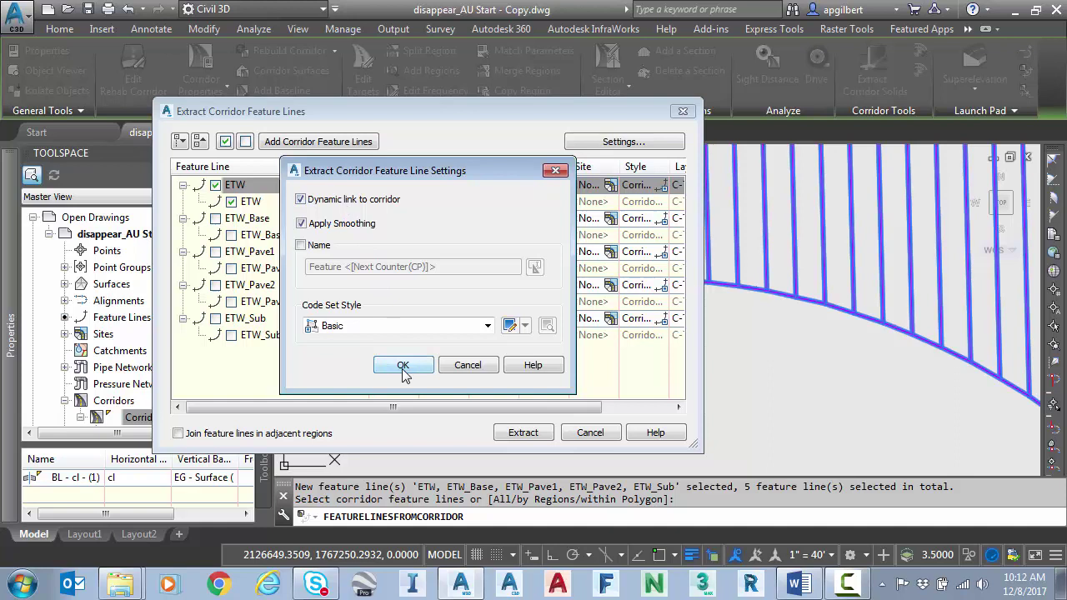
{"action": "left_click", "coordinate": [321, 249]}
{"action": "left_click_drag", "start_coordinate": [516, 267], "coordinate": [127, 282]}
{"action": "type", "text": "ETW"}
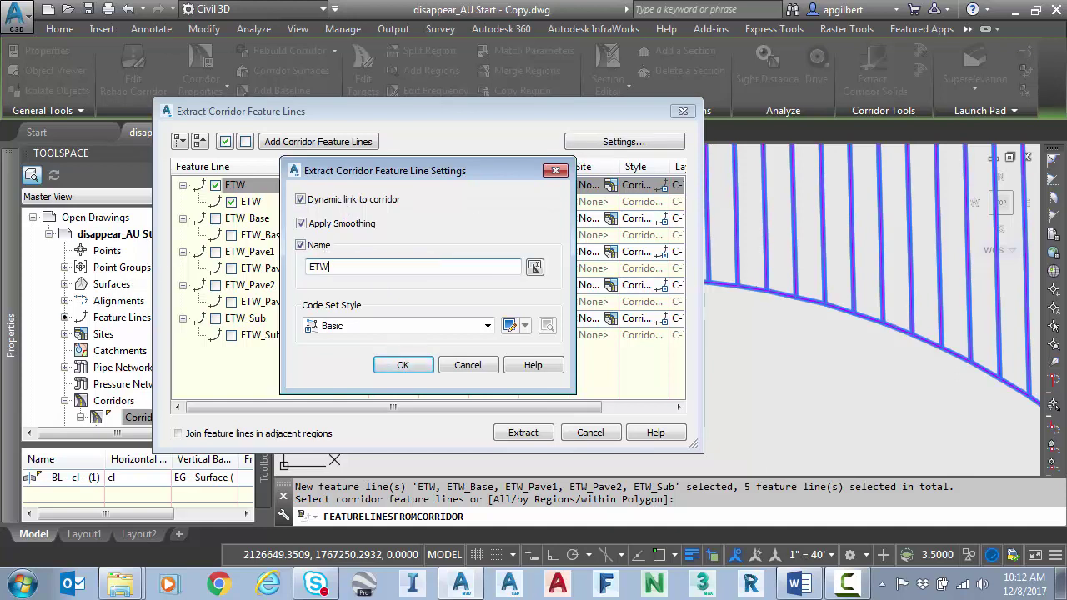
{"action": "left_click", "coordinate": [404, 365]}
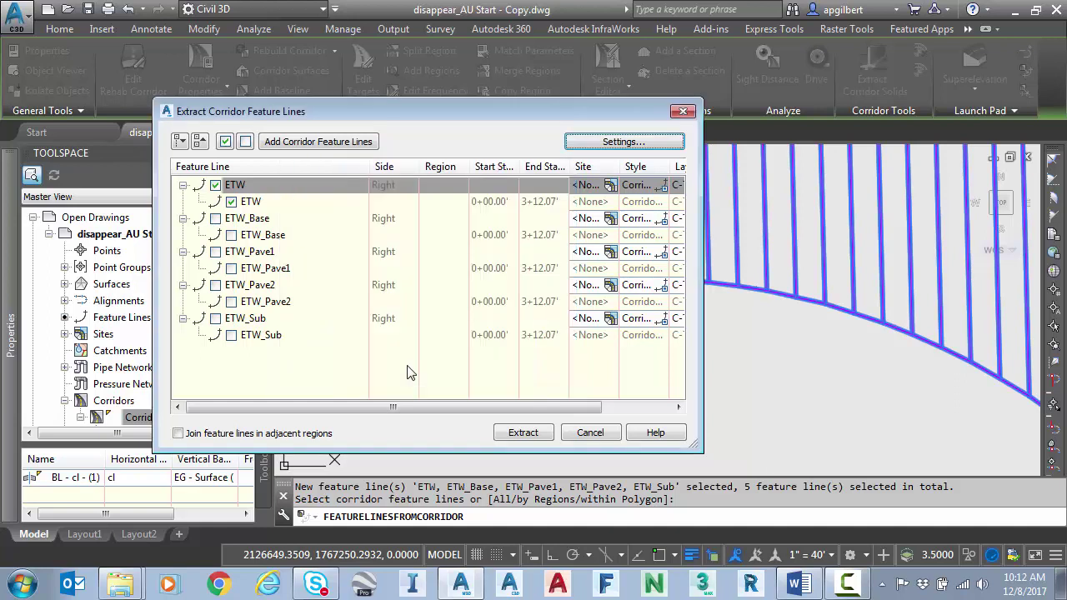
Extract the ETW feature line from the corridor.
{"action": "left_click", "coordinate": [522, 433]}
{"action": "key", "text": "Escape"}
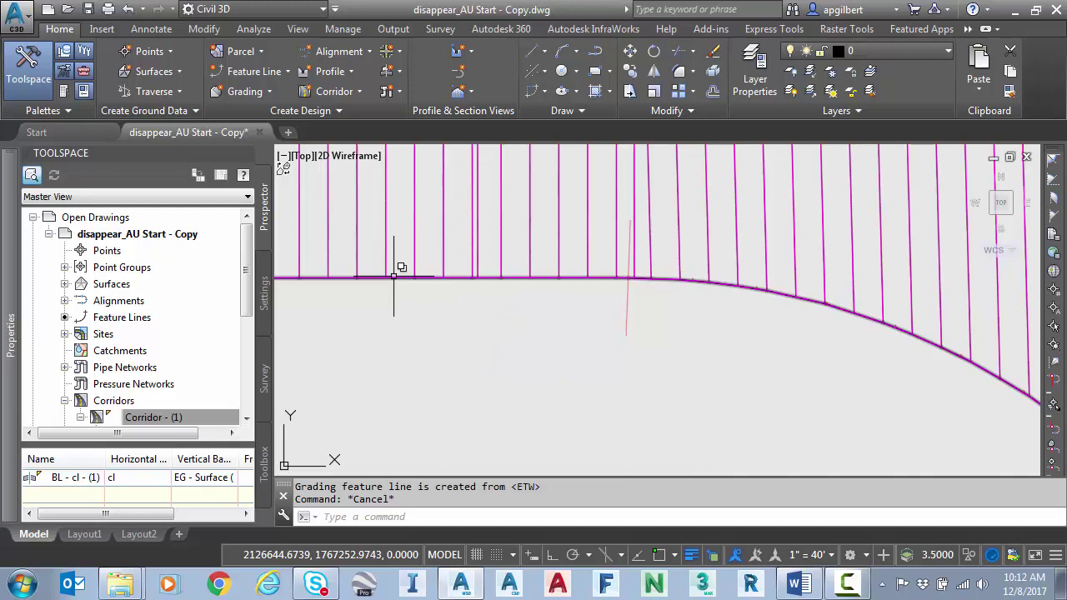
{"action": "scroll", "coordinate": [399, 283], "scroll_direction": "down", "scroll_amount": 6}
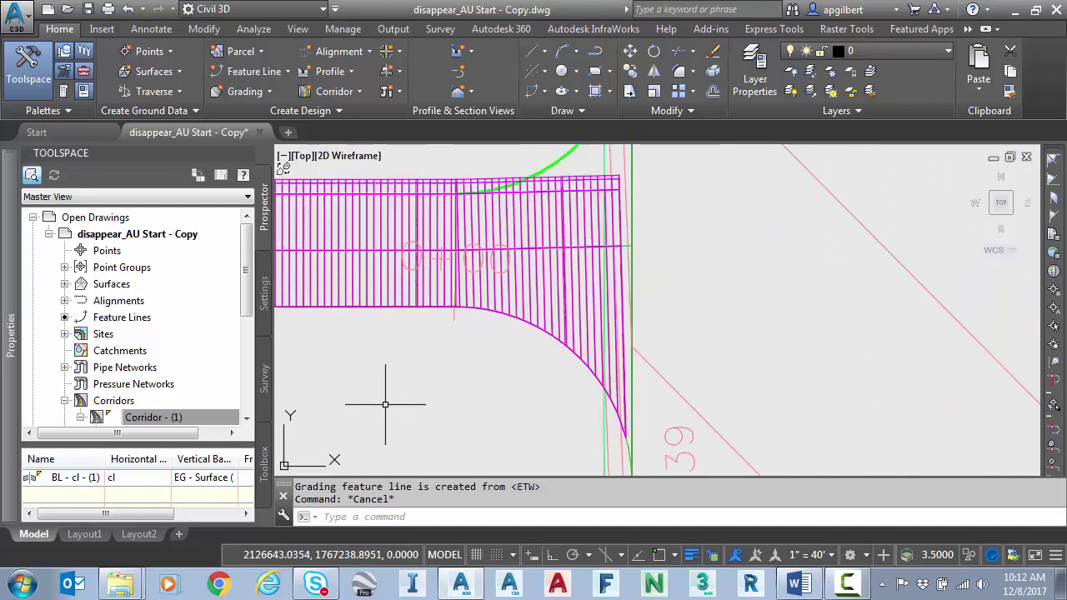
{"action": "scroll", "coordinate": [379, 398], "scroll_direction": "up", "scroll_amount": 4}
Erase the leftover object from the drawing and select the corridor.
{"action": "key", "text": "Delete"}
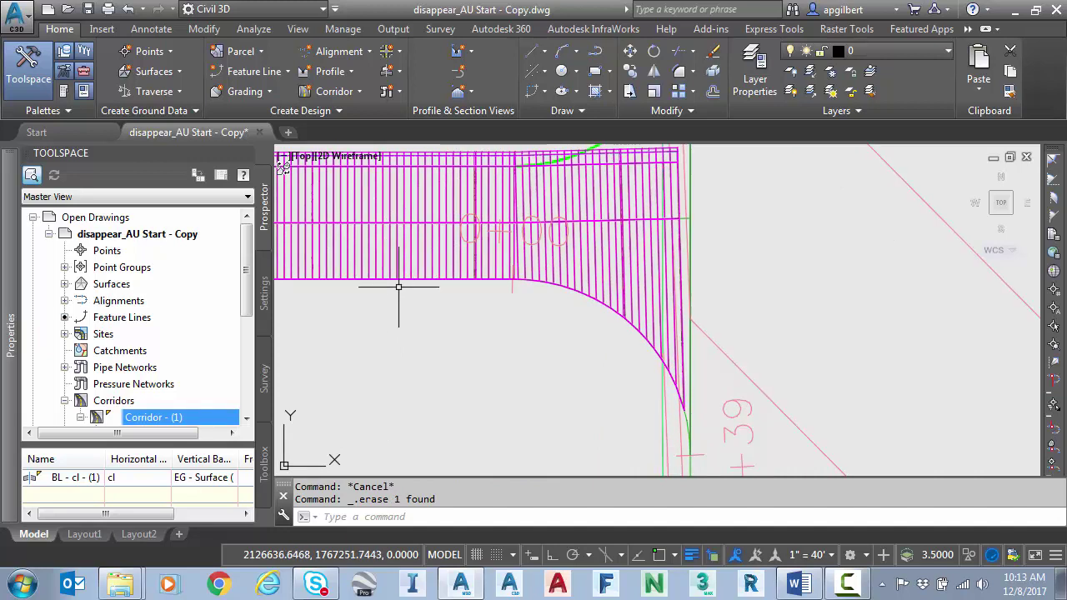
{"action": "scroll", "coordinate": [398, 287], "scroll_direction": "up", "scroll_amount": 5}
{"action": "scroll", "coordinate": [406, 286], "scroll_direction": "down", "scroll_amount": 3}
{"action": "left_click", "coordinate": [465, 262]}
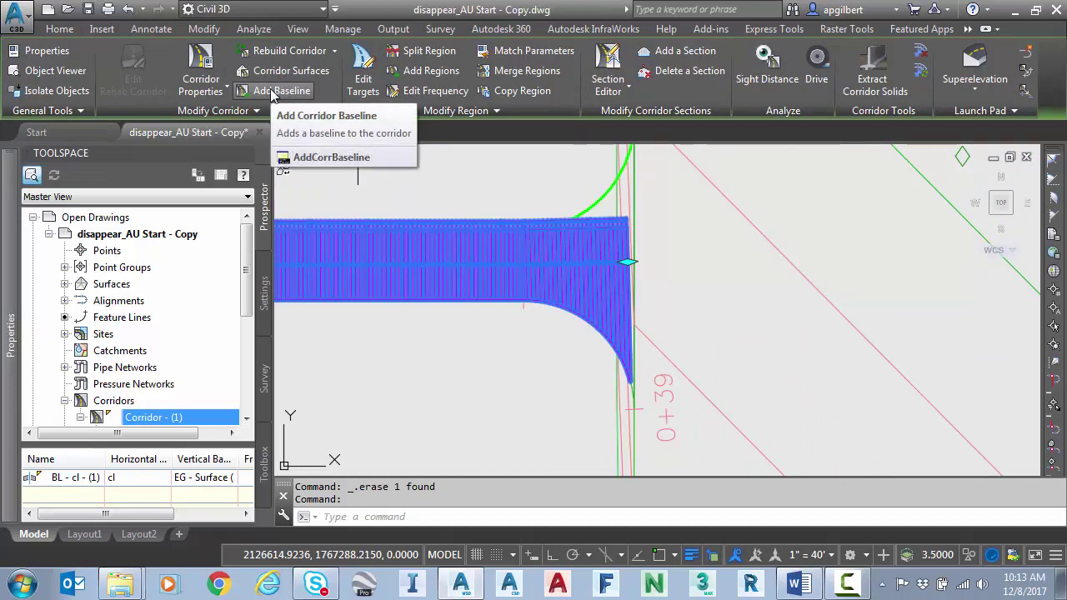
Add baseline BL - ETW to the corridor from feature line ETW, with site set to <none>.
{"action": "left_click", "coordinate": [273, 92]}
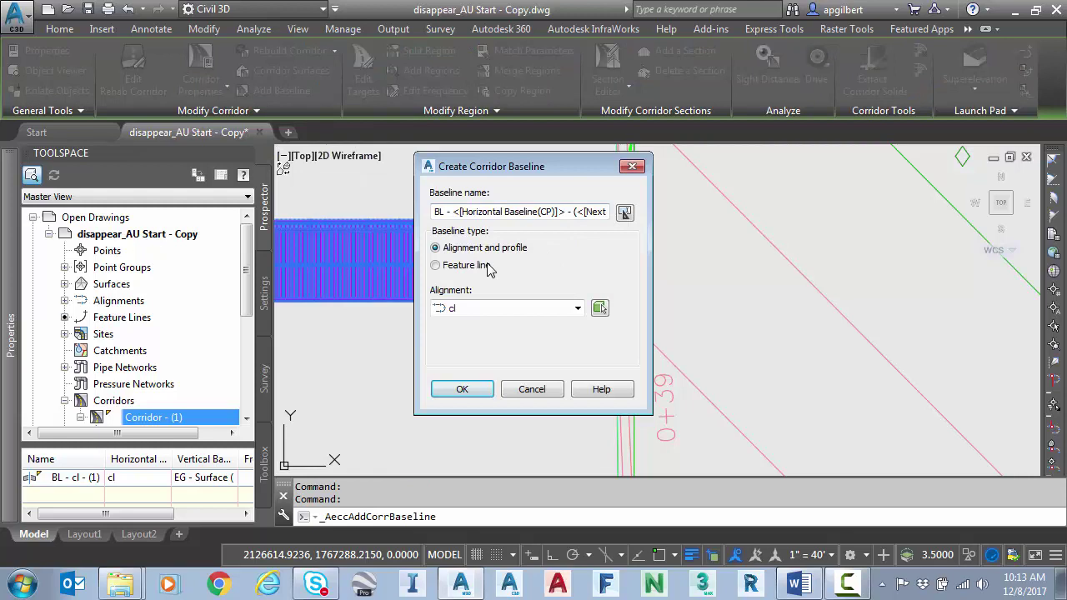
{"action": "left_click", "coordinate": [467, 265]}
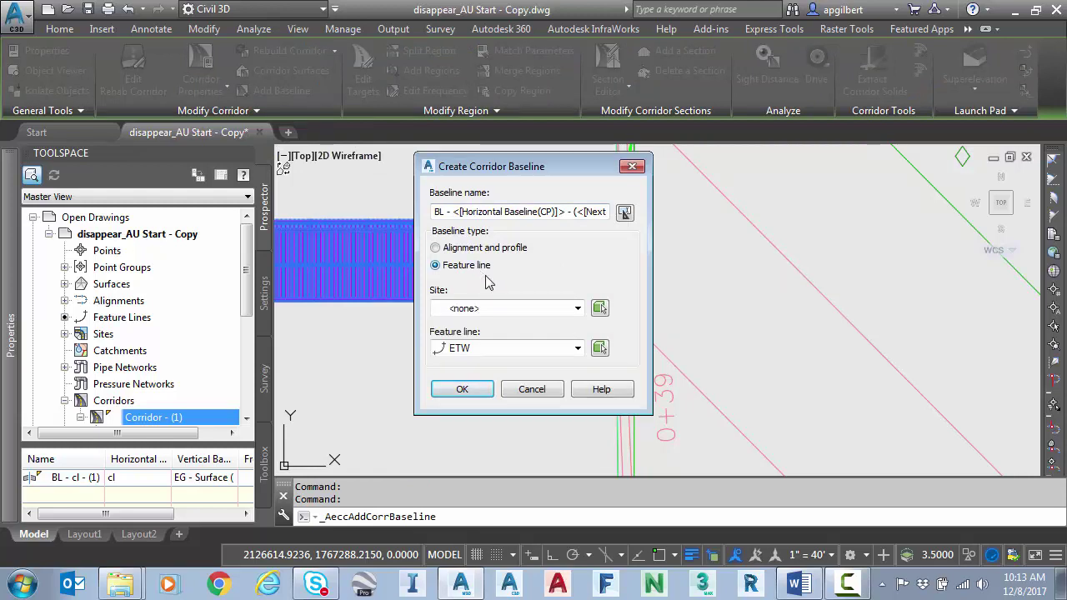
{"action": "left_click", "coordinate": [578, 308]}
{"action": "left_click", "coordinate": [483, 324]}
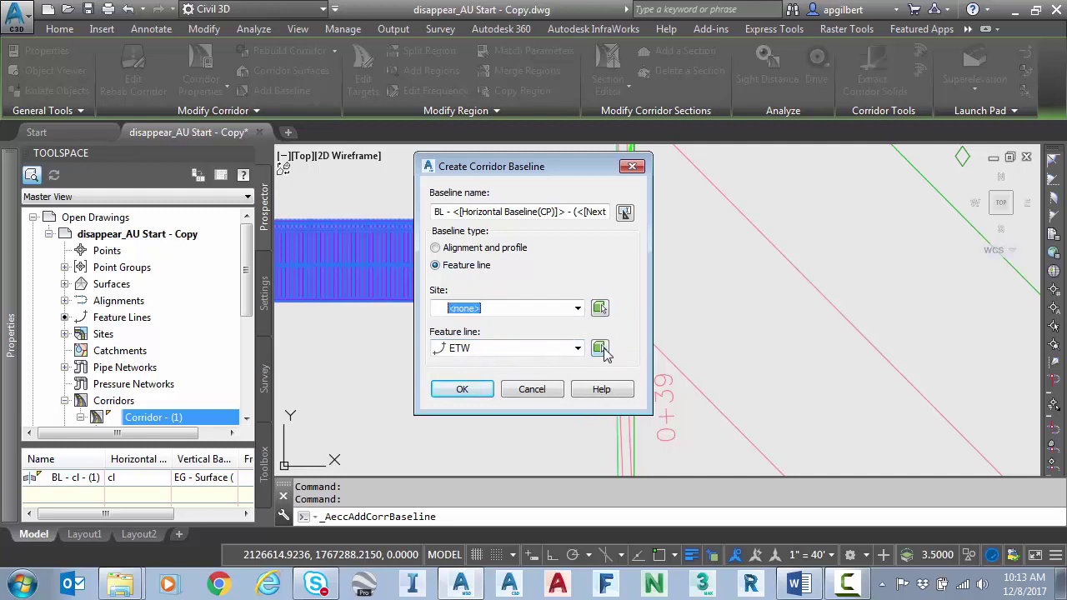
{"action": "left_click", "coordinate": [461, 390]}
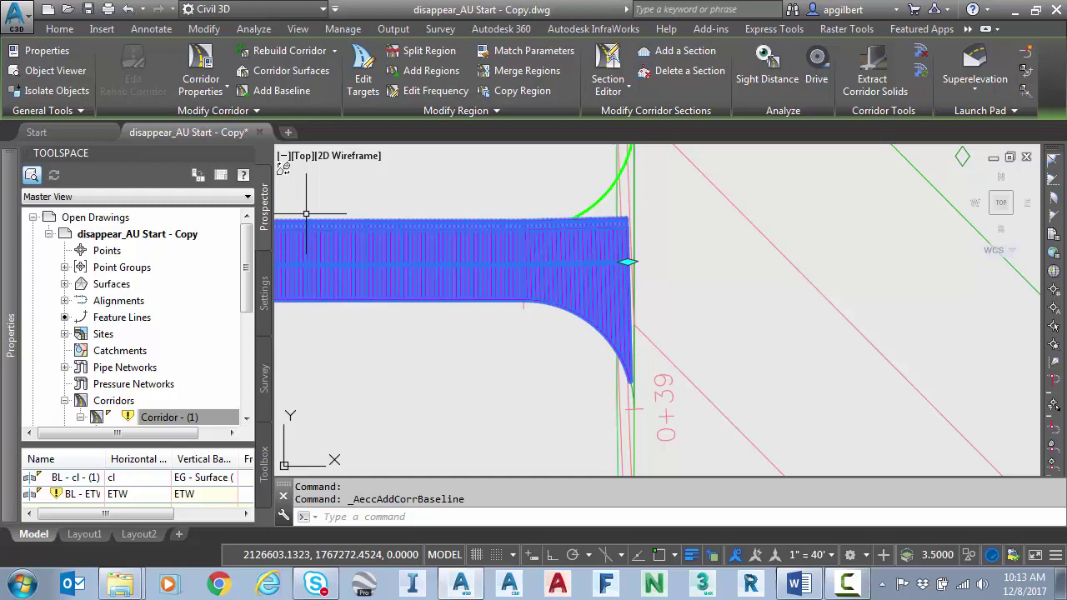
Add a region using the ETW assembly to baseline BL - ETW and rebuild Corridor - (1).
{"action": "left_click", "coordinate": [204, 67]}
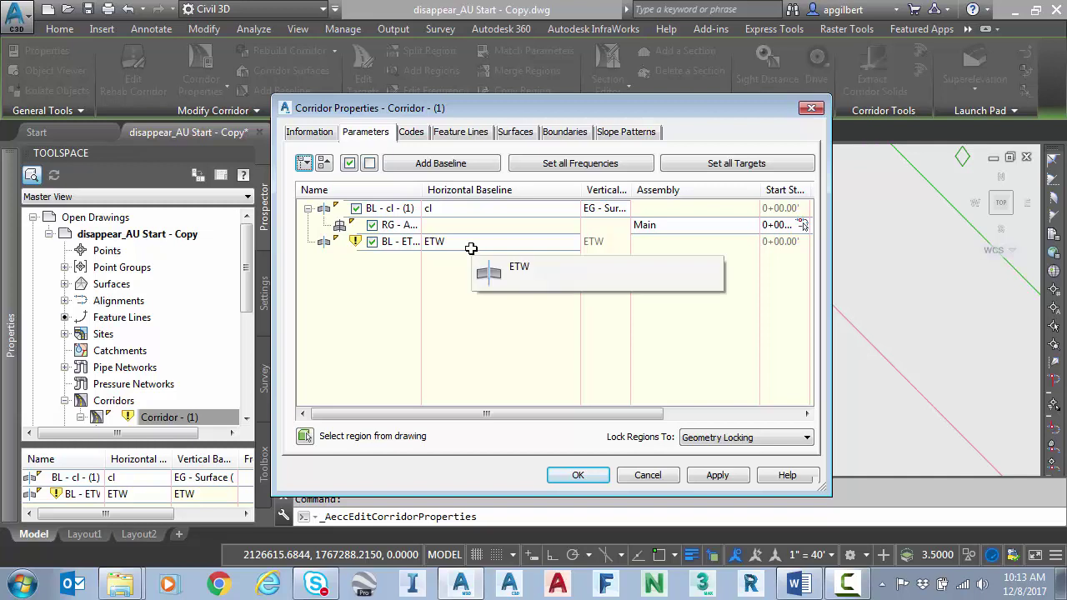
{"action": "double_click", "coordinate": [414, 244]}
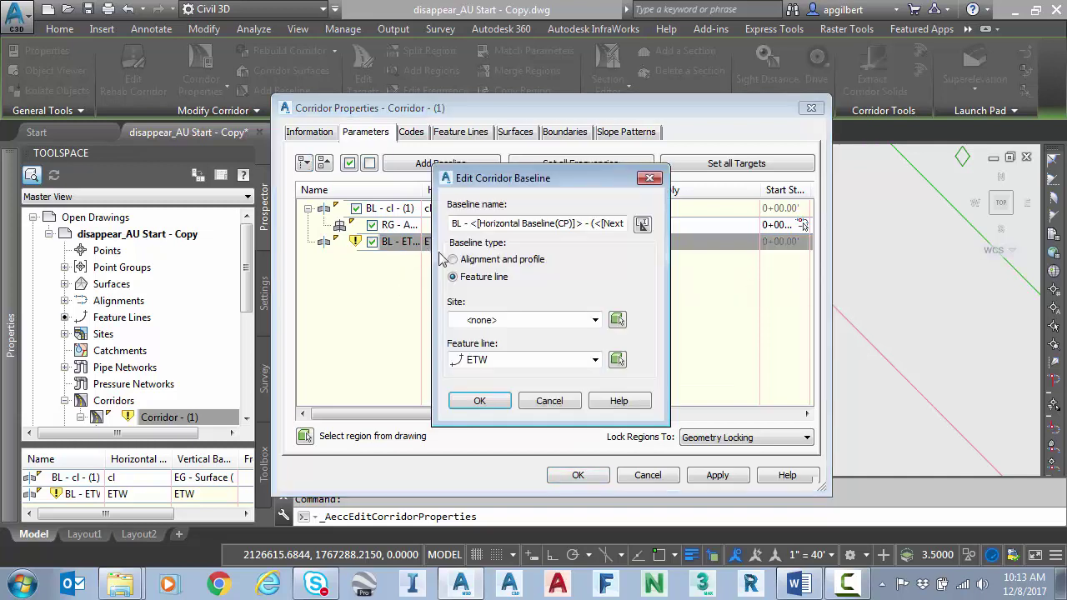
{"action": "left_click", "coordinate": [650, 177]}
{"action": "right_click", "coordinate": [405, 242]}
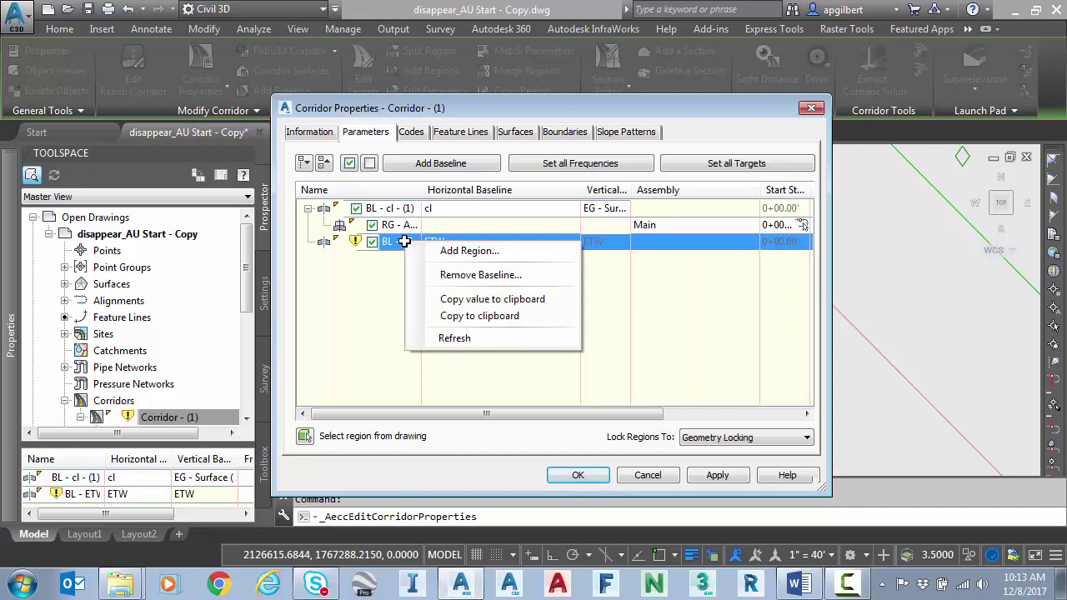
{"action": "left_click", "coordinate": [446, 251]}
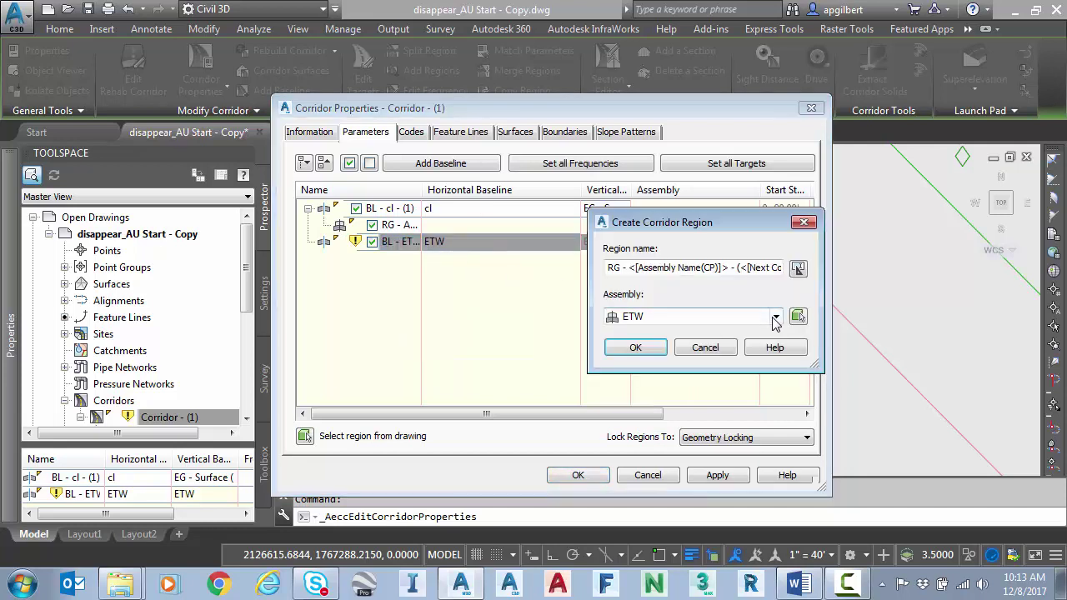
{"action": "left_click", "coordinate": [775, 317]}
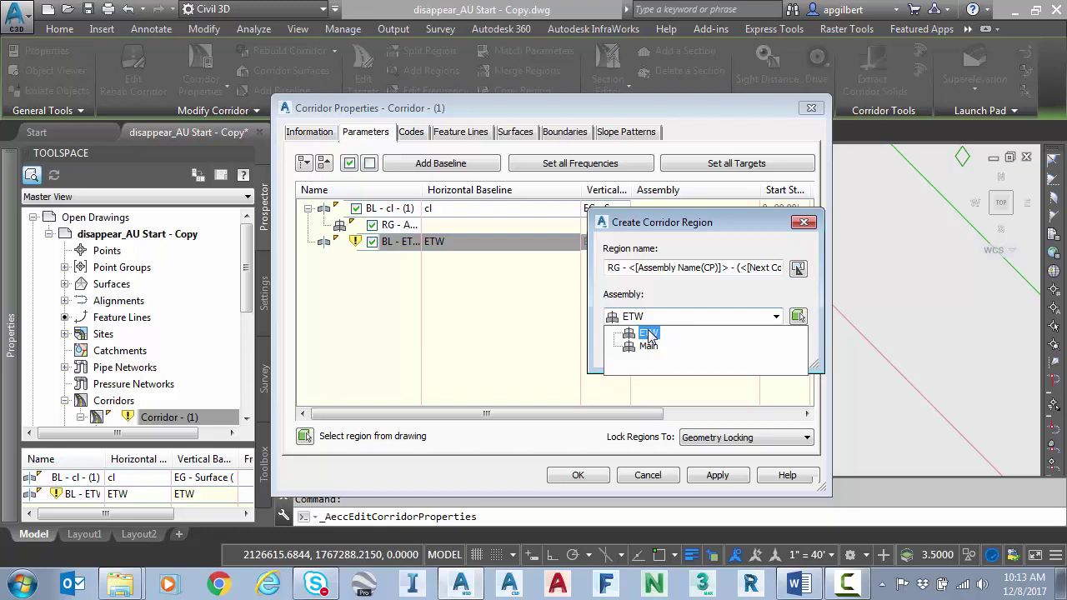
{"action": "left_click", "coordinate": [649, 334]}
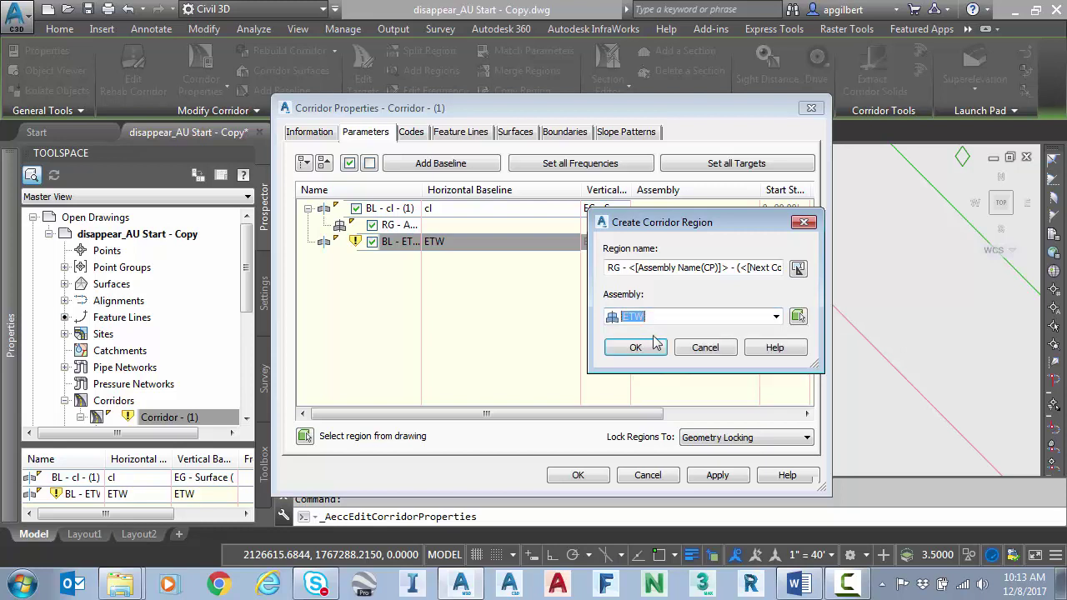
{"action": "left_click", "coordinate": [636, 348]}
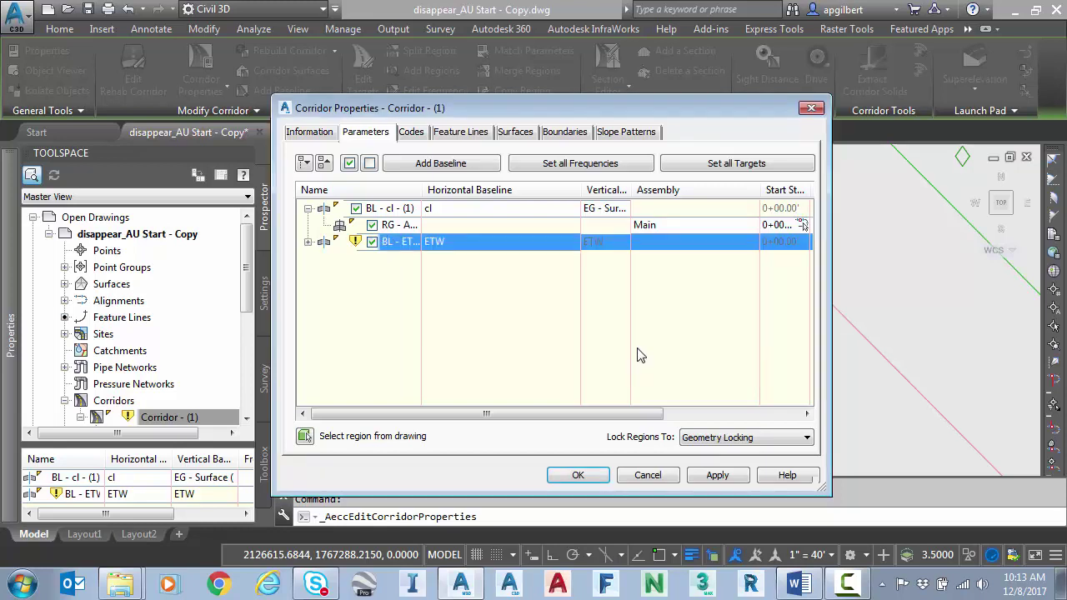
{"action": "left_click", "coordinate": [578, 476]}
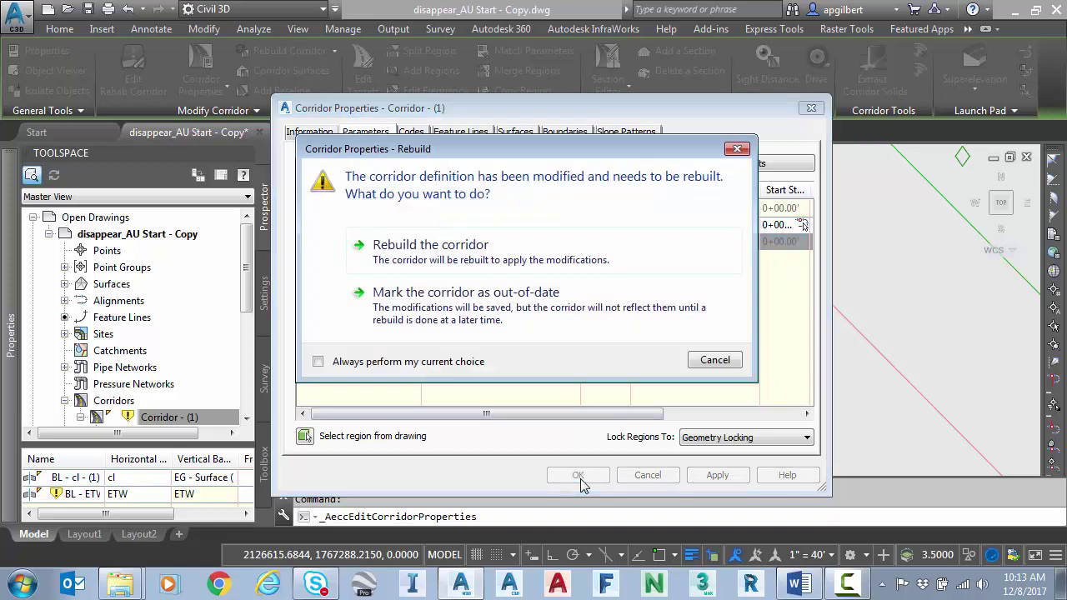
{"action": "left_click", "coordinate": [448, 271]}
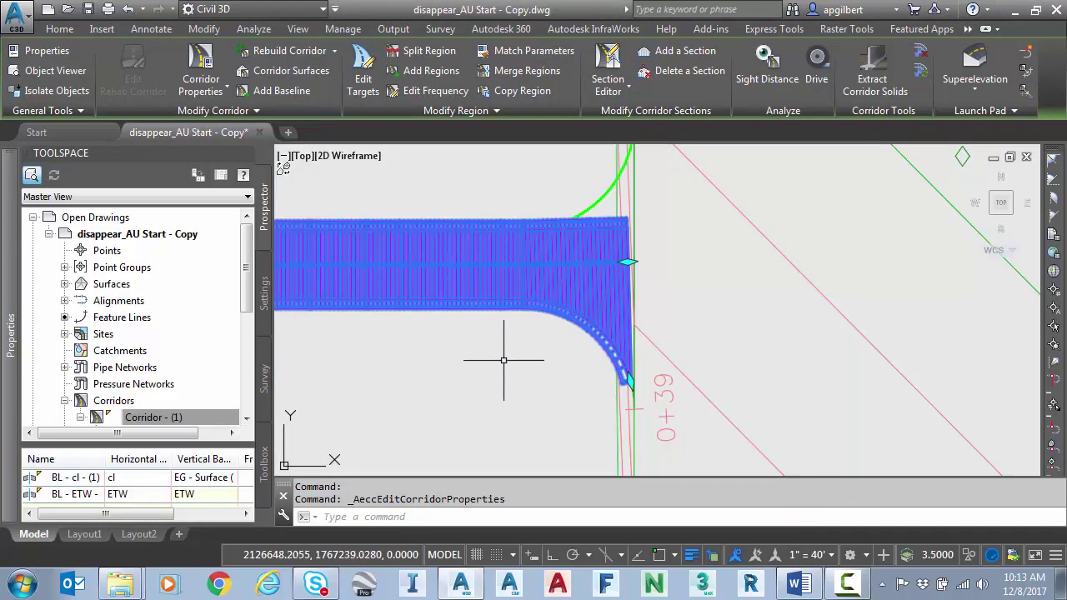
{"action": "key", "text": "Escape"}
{"action": "mouse_move", "coordinate": [400, 328]}
{"action": "middle_mouse_down"}
{"action": "mouse_move", "coordinate": [615, 336]}
{"action": "mouse_move", "coordinate": [606, 320]}
{"action": "mouse_move", "coordinate": [422, 312]}
{"action": "middle_mouse_up"}
{"action": "scroll", "coordinate": [550, 306], "scroll_direction": "up", "scroll_amount": 7}
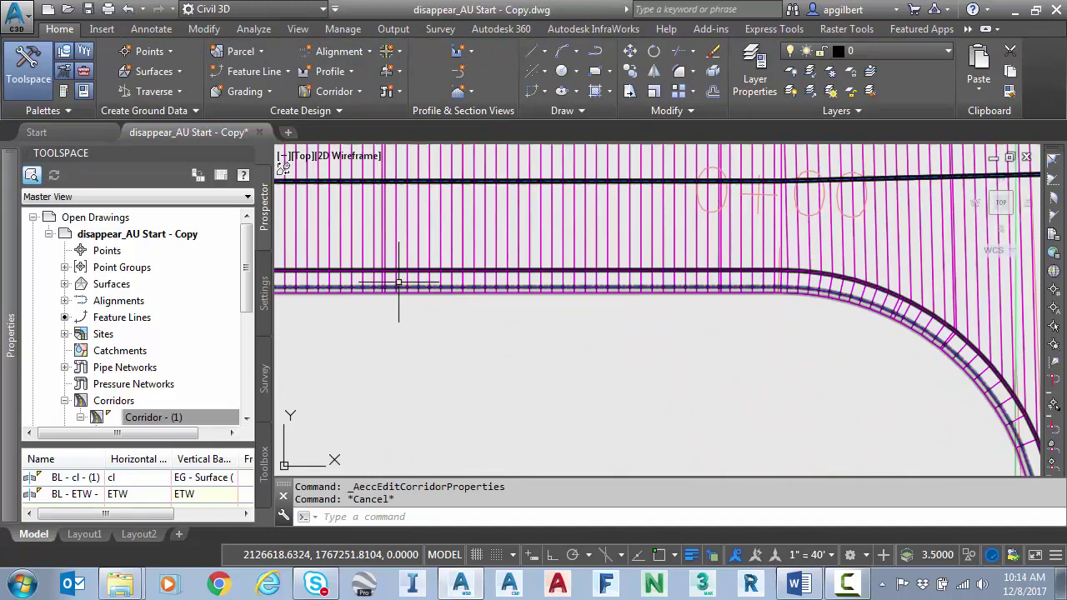
{"action": "scroll", "coordinate": [283, 258], "scroll_direction": "down", "scroll_amount": 3}
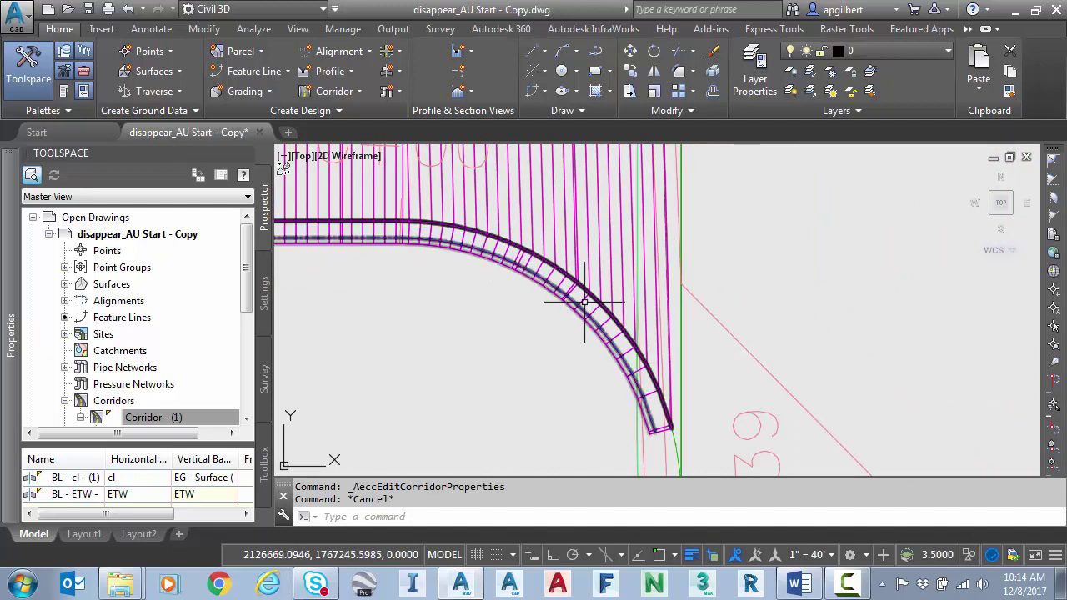
{"action": "scroll", "coordinate": [419, 350], "scroll_direction": "down", "scroll_amount": 3}
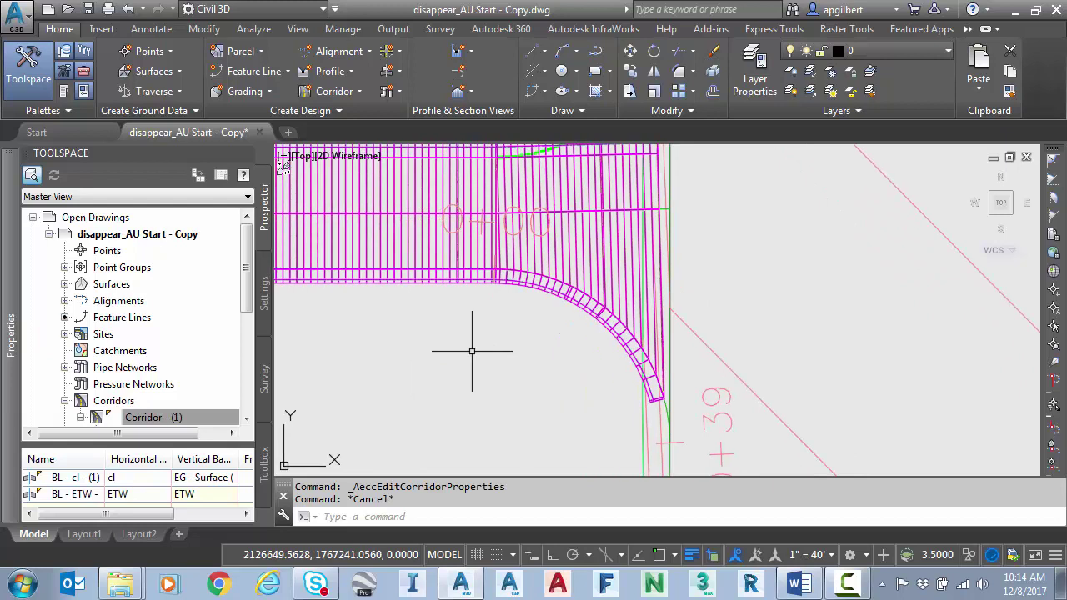
{"action": "scroll", "coordinate": [438, 358], "scroll_direction": "down", "scroll_amount": 3}
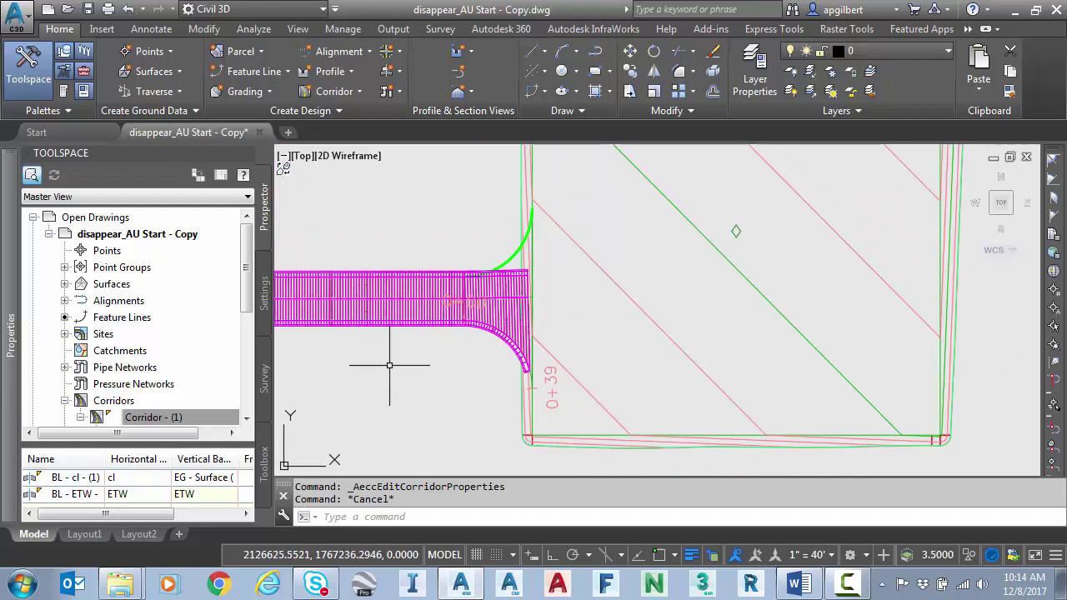
{"action": "mouse_move", "coordinate": [398, 375]}
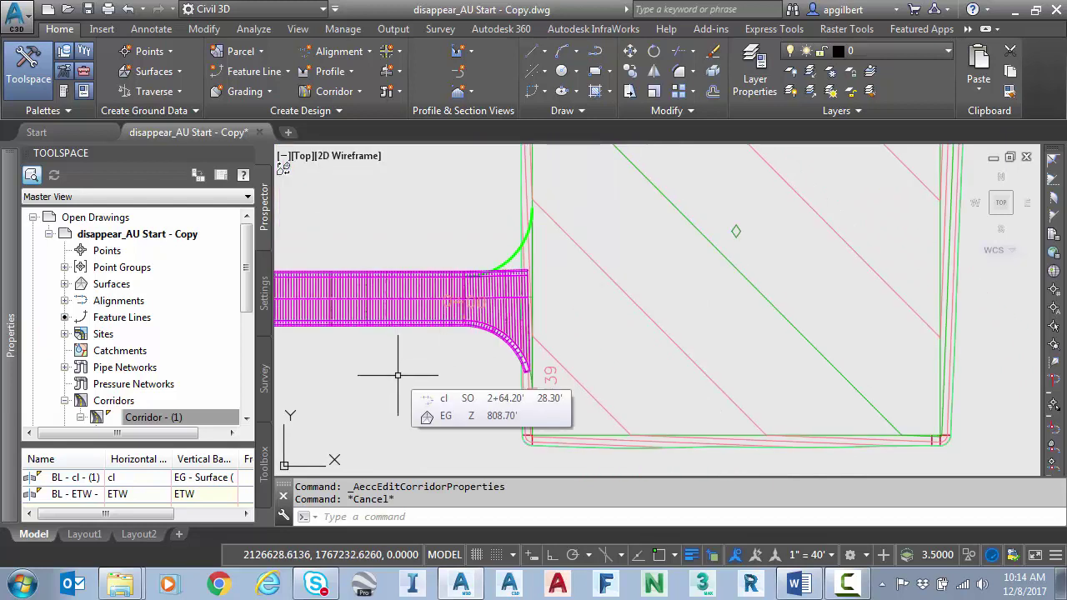